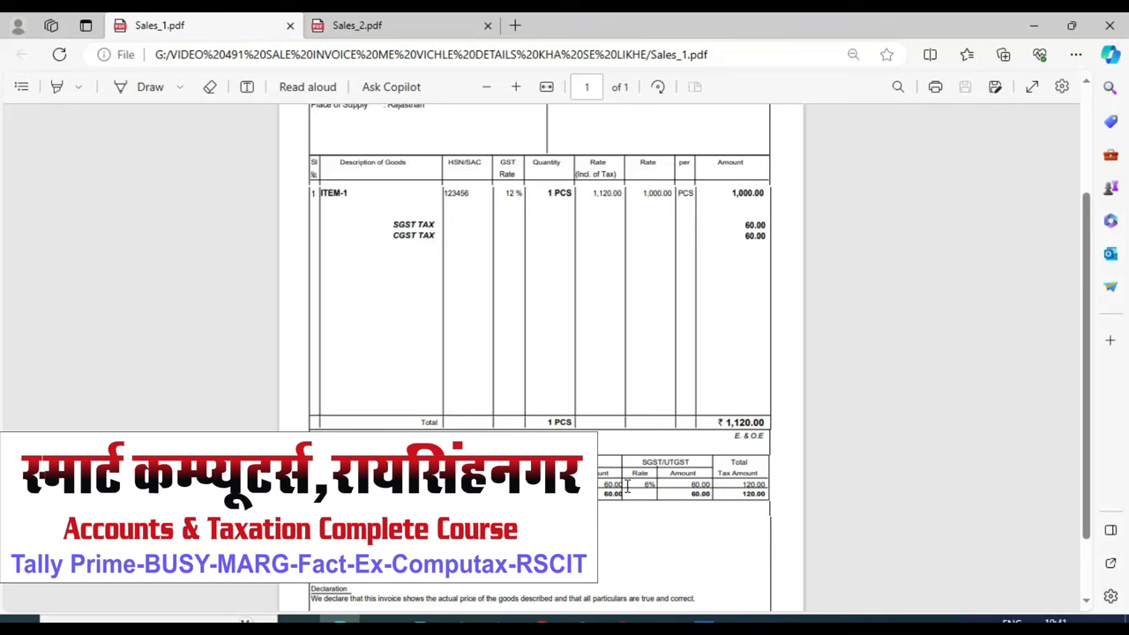
Step: Switch from Sales_1.pdf to the Sales_2.pdf invoice showing delivery note 45847 and buyer's order 66
{"action": "scroll", "coordinate": [628, 488], "scroll_direction": "up", "scroll_amount": 2}
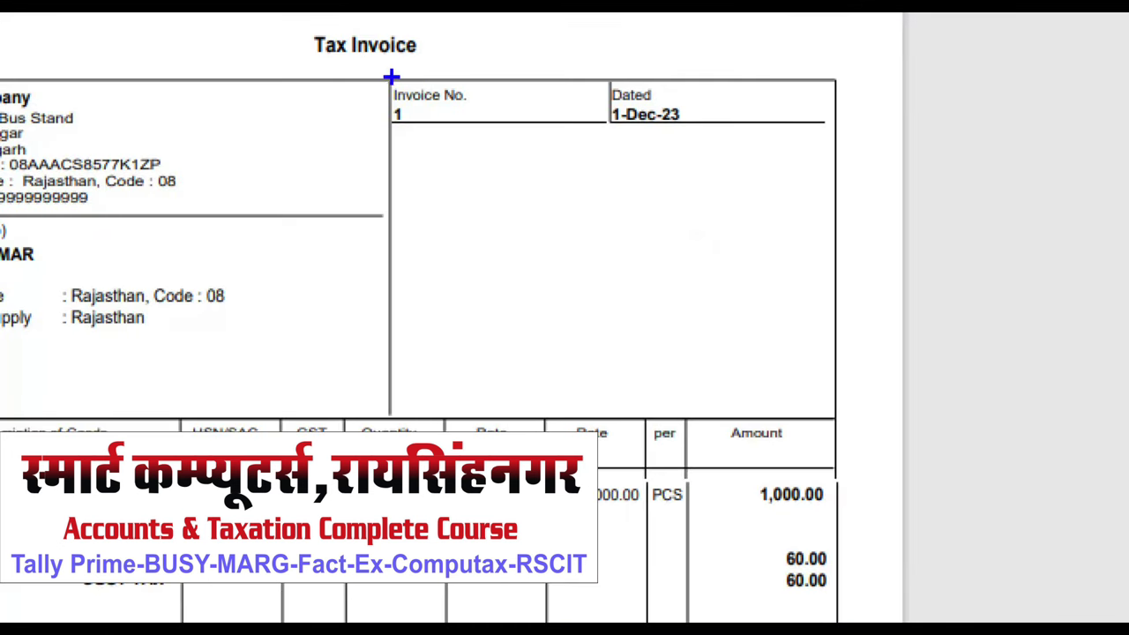
{"action": "left_click_drag", "start_coordinate": [546, 146], "coordinate": [679, 328]}
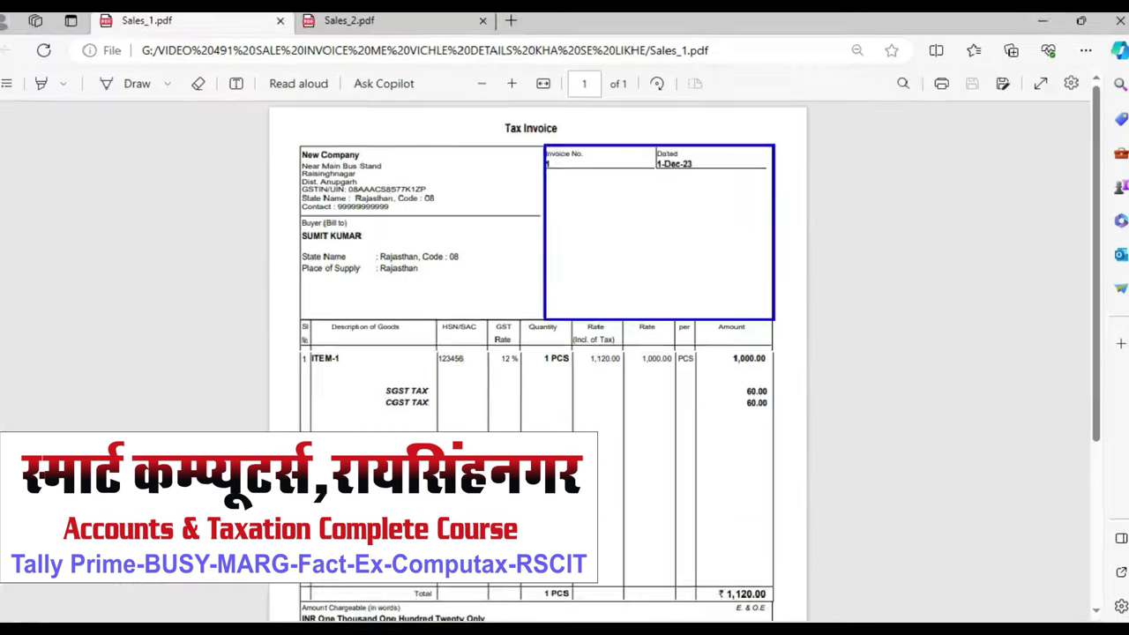
{"action": "left_click", "coordinate": [384, 25]}
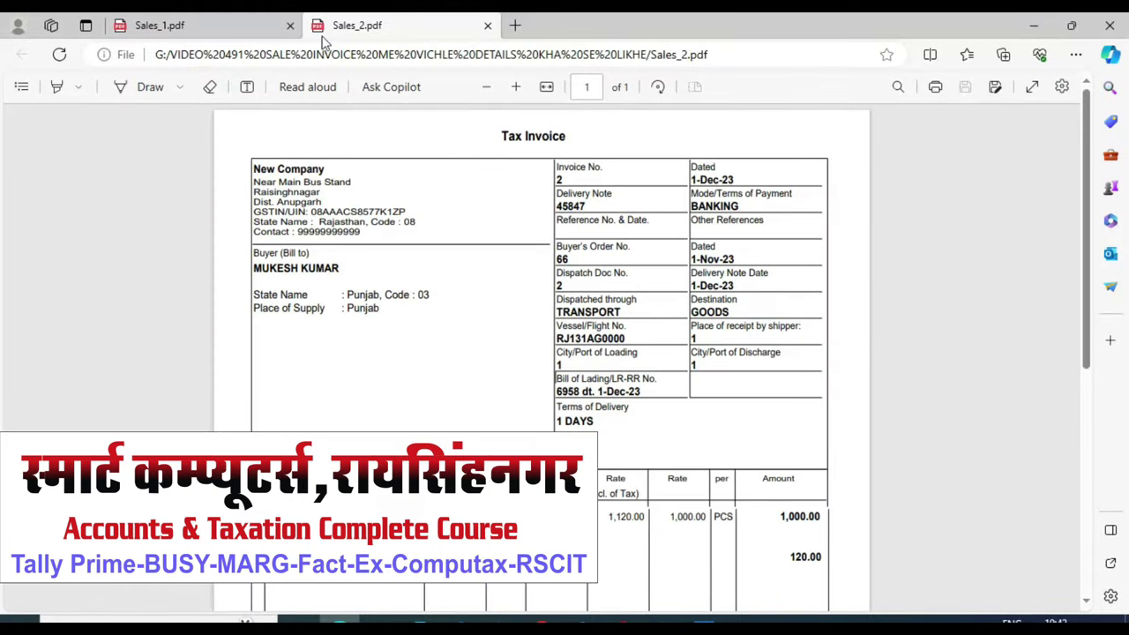
Step: Compare the Sales_1 and Sales_2 invoices, read Sales_2 down to its declaration, then return to TallyPrime
{"action": "left_click", "coordinate": [212, 27]}
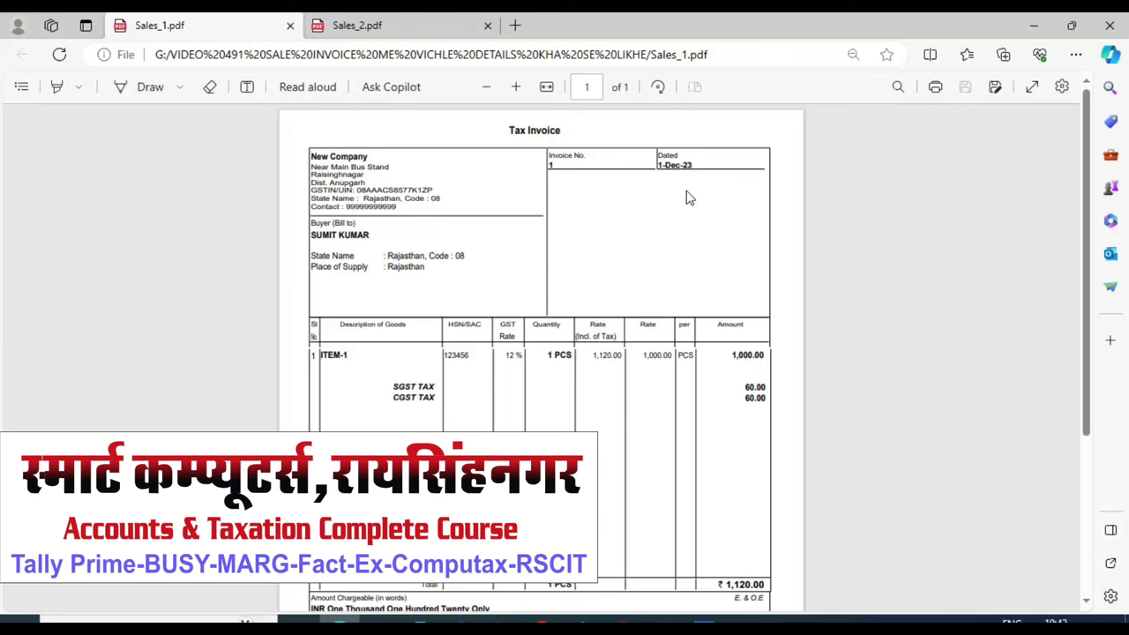
{"action": "left_click", "coordinate": [392, 26]}
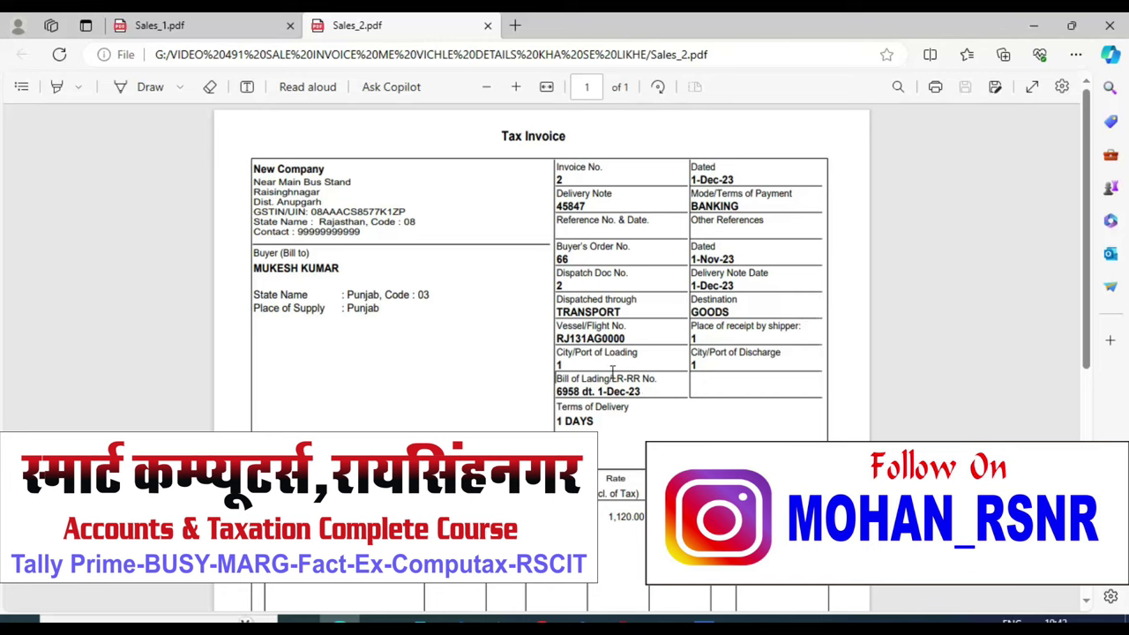
{"action": "scroll", "coordinate": [575, 289], "scroll_direction": "down", "scroll_amount": 5}
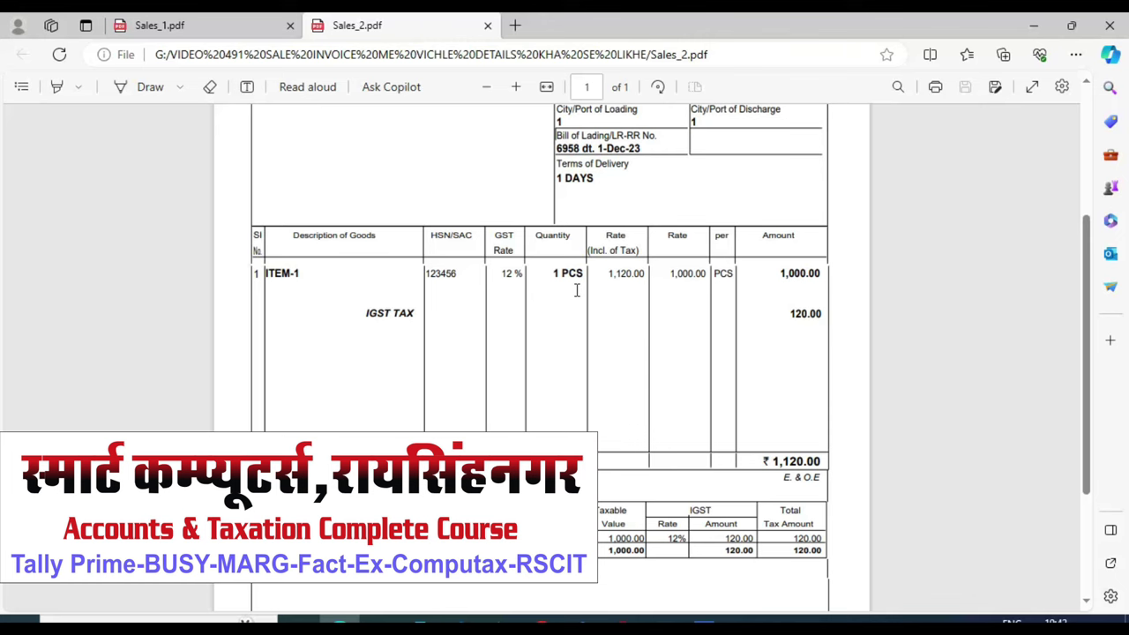
{"action": "scroll", "coordinate": [576, 291], "scroll_direction": "down", "scroll_amount": 2}
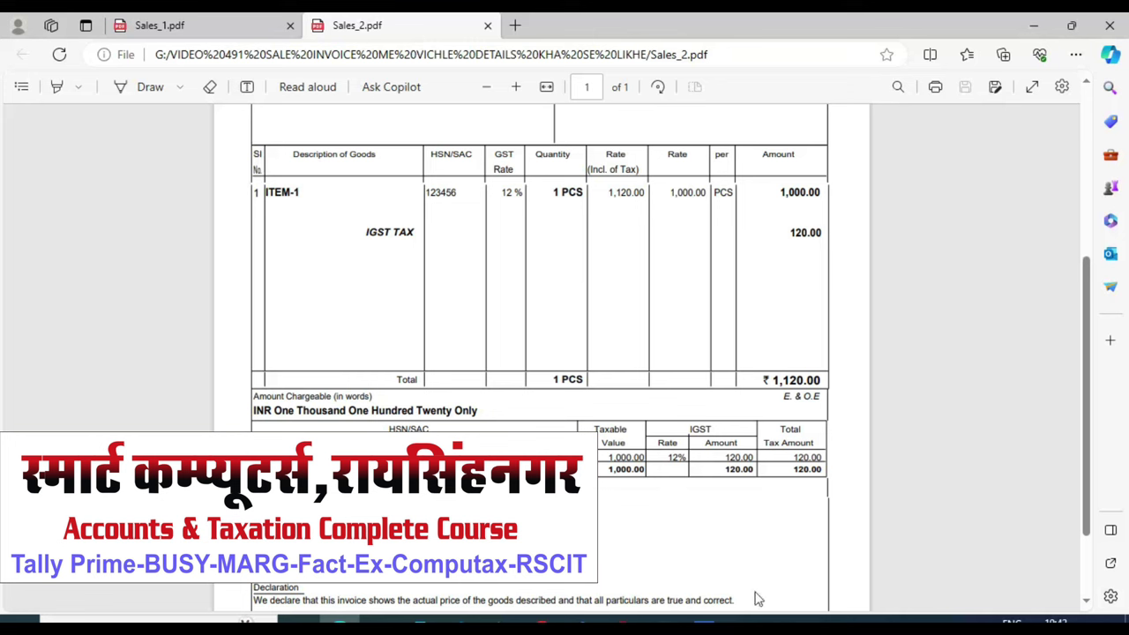
{"action": "left_click", "coordinate": [705, 619]}
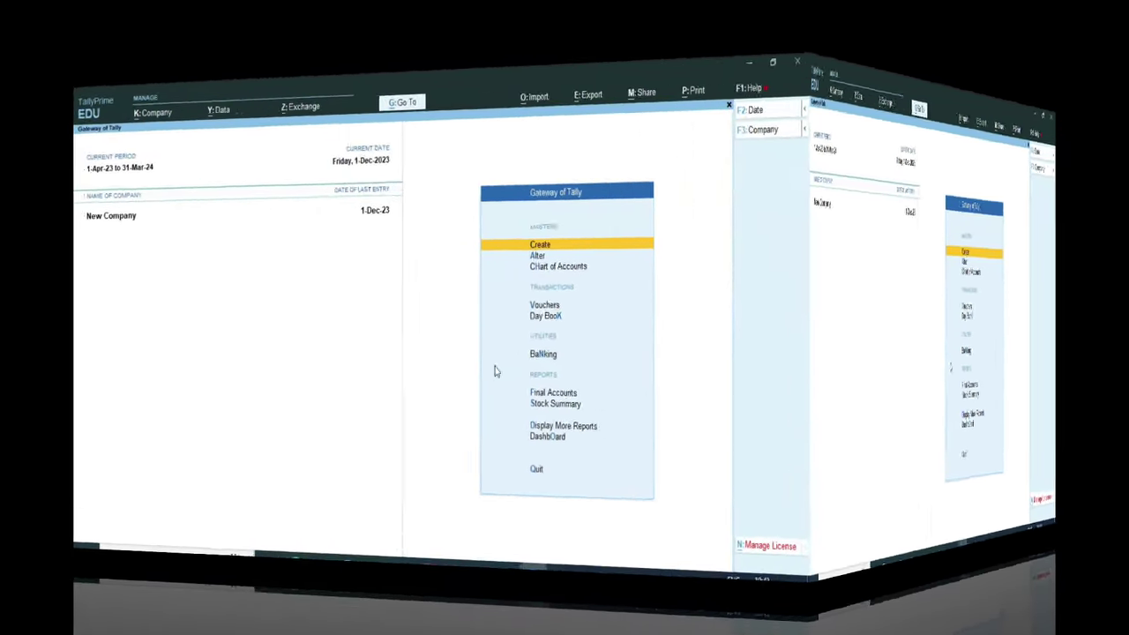
Step: Start Sales voucher No. 3 and open a new ledger form from the Party A/c name field with Alt+C
{"action": "key", "text": "Down"}
{"action": "key", "text": "Down"}
{"action": "key", "text": "Down"}
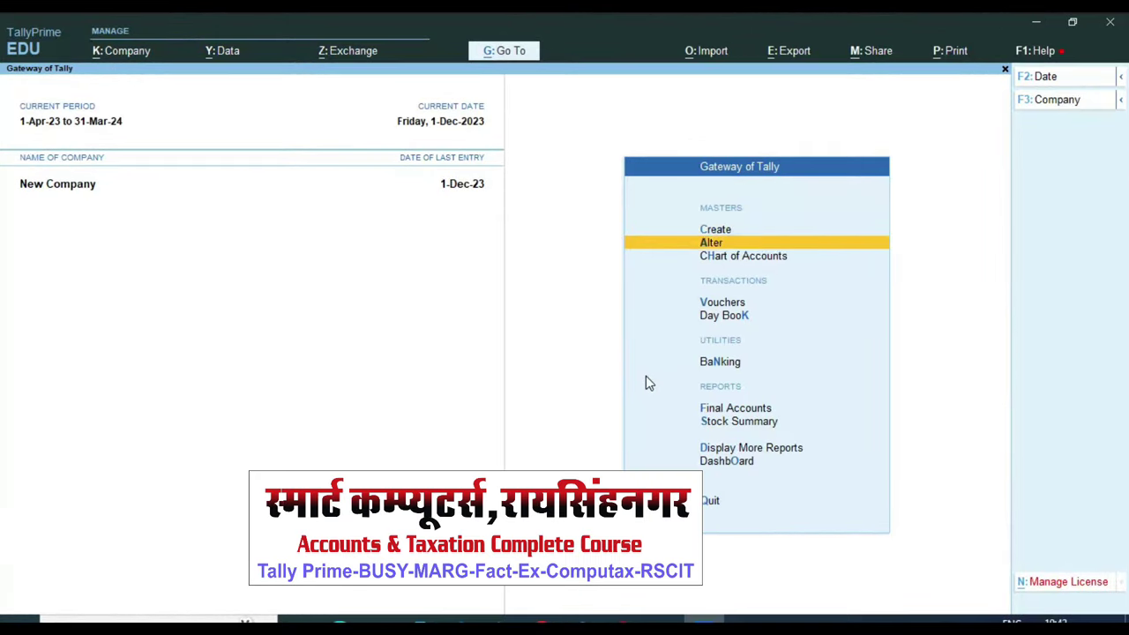
{"action": "key", "text": "Return"}
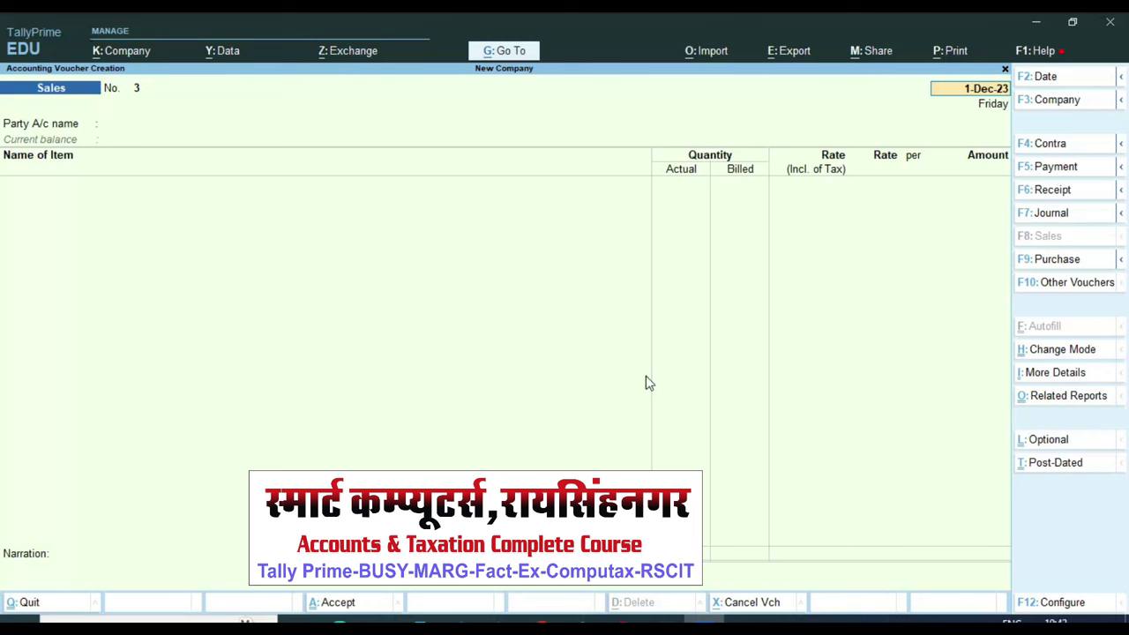
{"action": "key", "text": "Return"}
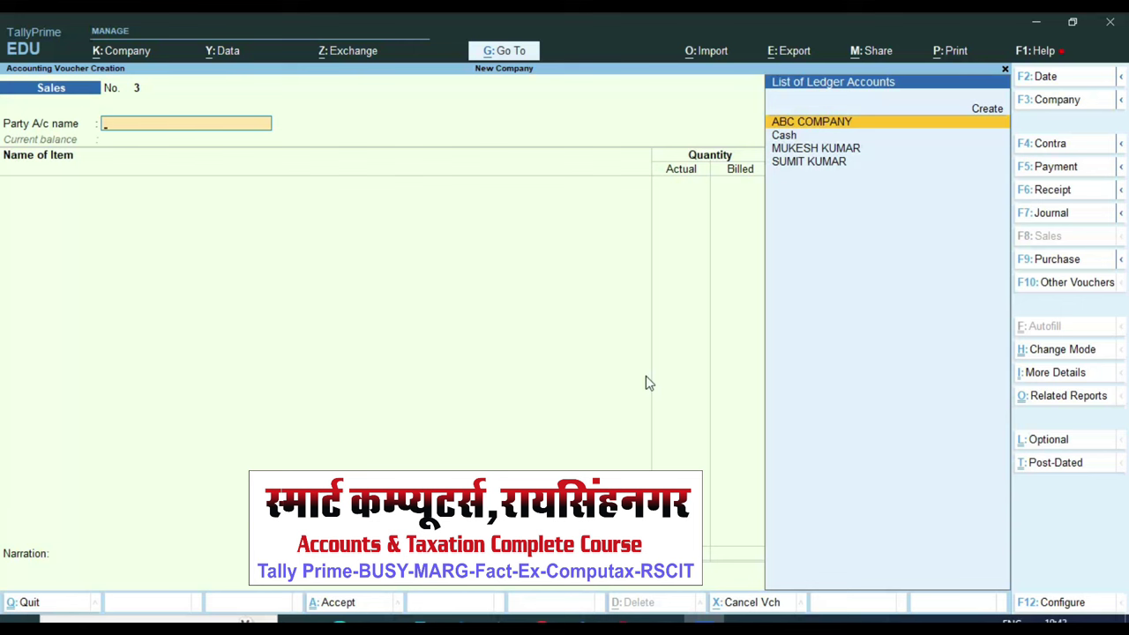
{"action": "key", "text": "alt"}
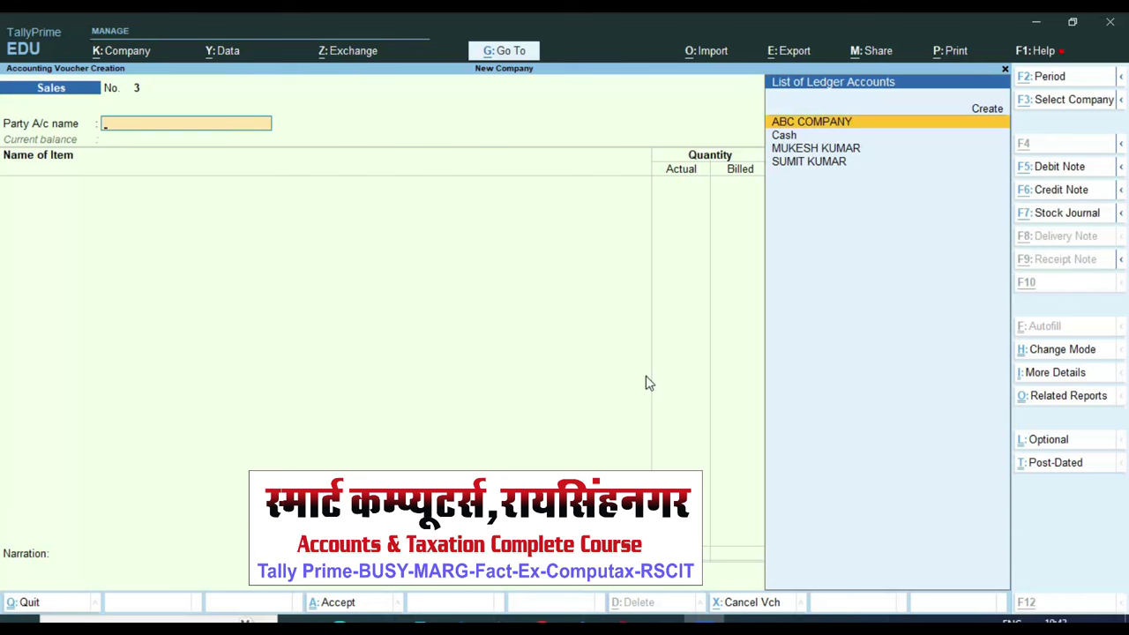
{"action": "key", "text": "alt+c"}
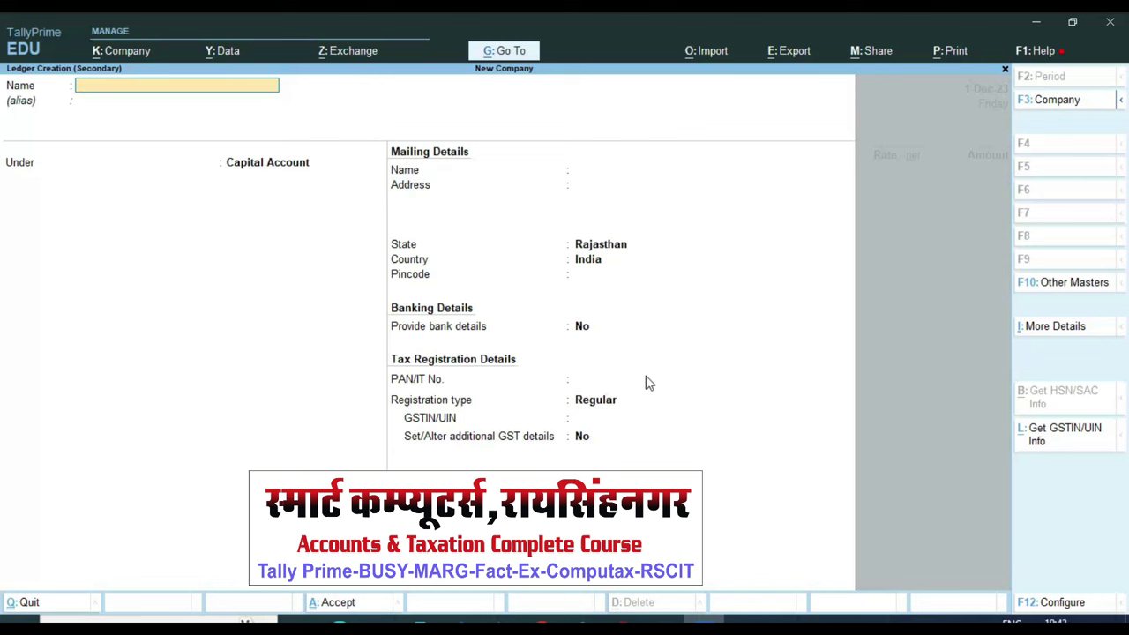
Step: Create the customer's party ledger under Sundry Debtors as Unregistered/Consumer, making it the voucher's party
{"action": "type", "text": "Mada"}
{"action": "type", "text": "ADAN"}
{"action": "key", "text": "Return"}
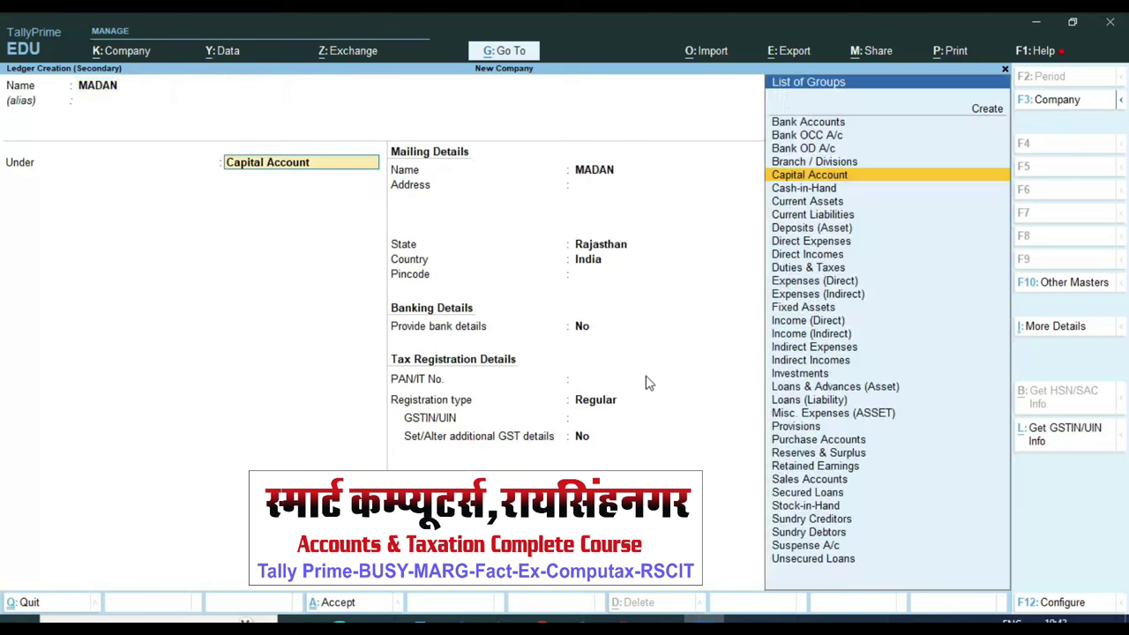
{"action": "type", "text": "SUND"}
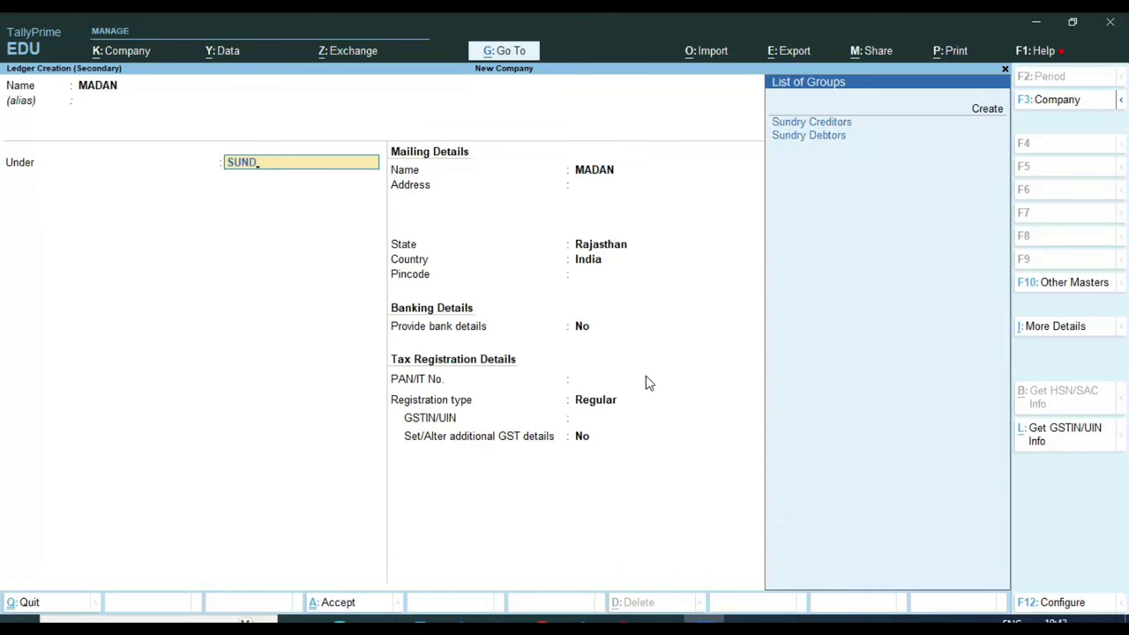
{"action": "key", "text": "Down"}
{"action": "key", "text": "Return"}
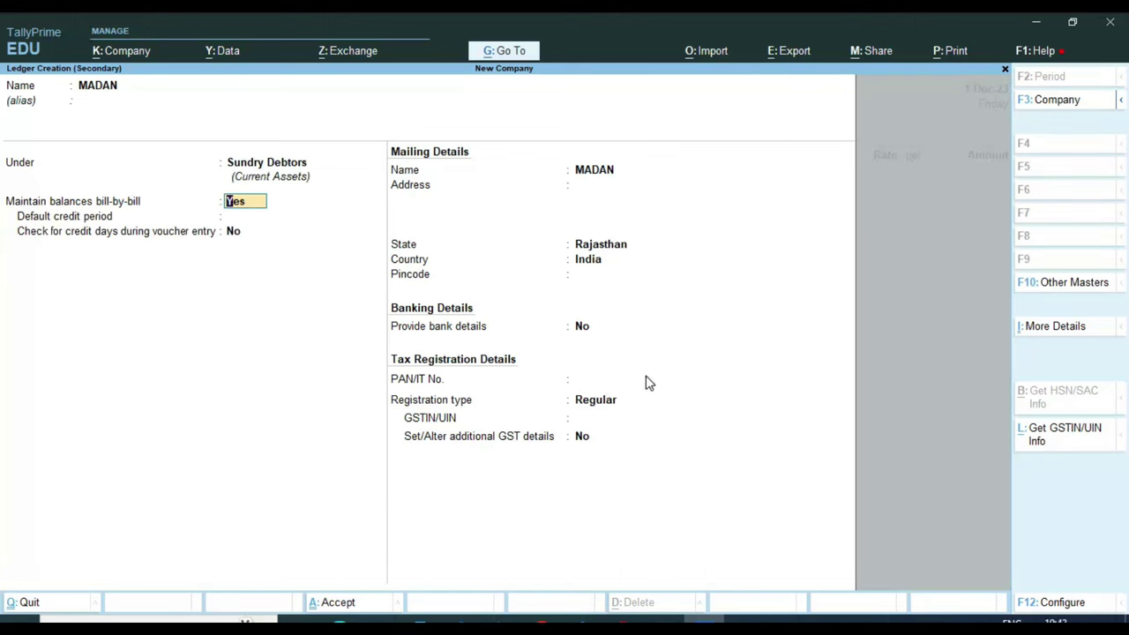
{"action": "key", "text": "Return"}
{"action": "key", "text": "Return"}
{"action": "key", "text": "Return"}
{"action": "key", "text": "Return"}
{"action": "key", "text": "Return"}
{"action": "key", "text": "Return"}
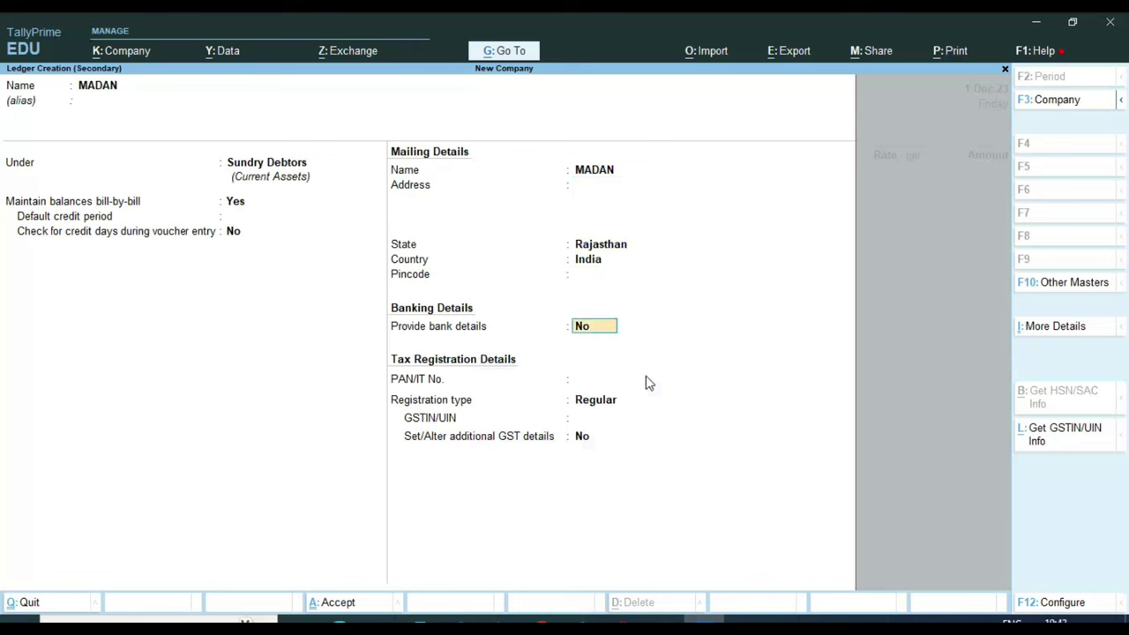
{"action": "key", "text": "Return"}
{"action": "key", "text": "Return"}
{"action": "key", "text": "Down"}
{"action": "key", "text": "Return"}
{"action": "key", "text": "Return"}
{"action": "key", "text": "Return"}
{"action": "key", "text": "Return"}
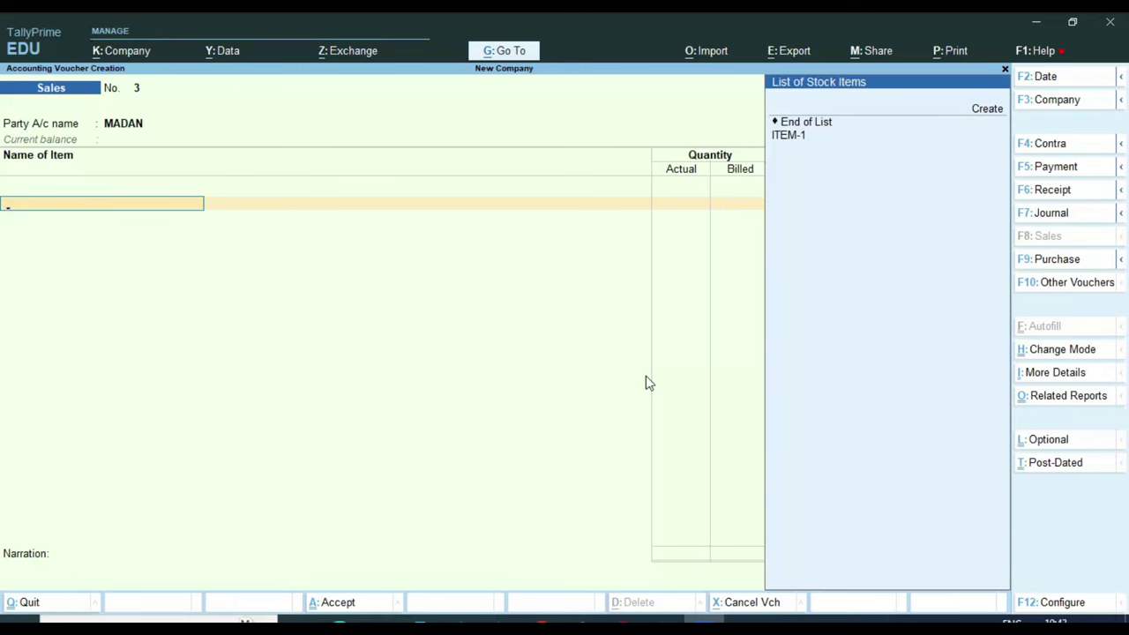
Step: Enter 1 PCS of ITEM-1 at 1,000.00 on the sales voucher and accept its GST details
{"action": "key", "text": "Down"}
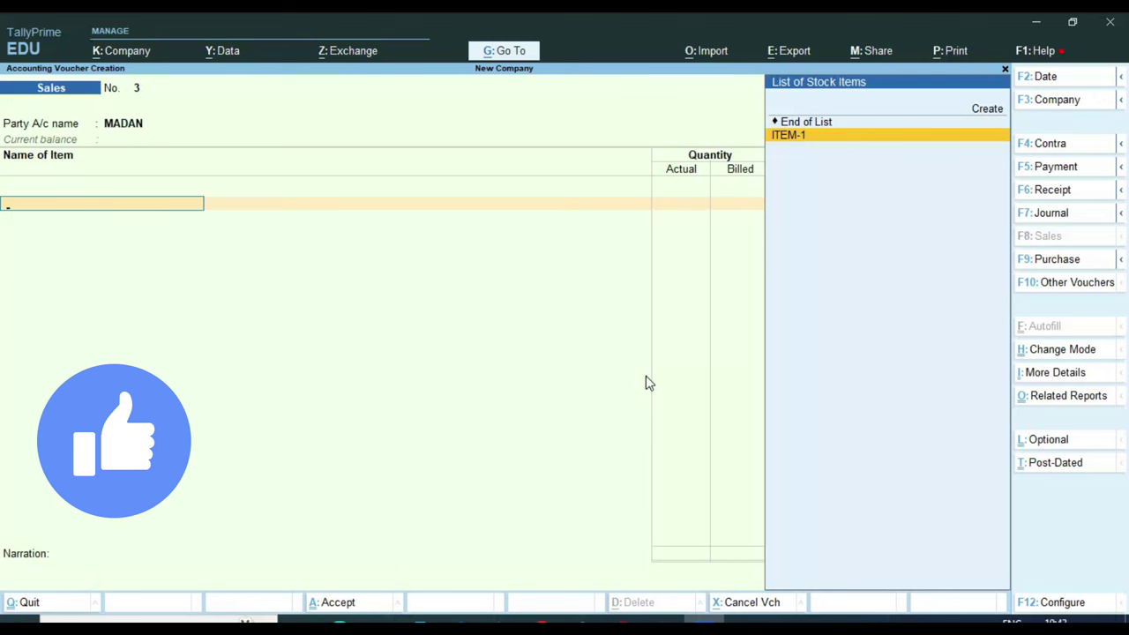
{"action": "key", "text": "Return"}
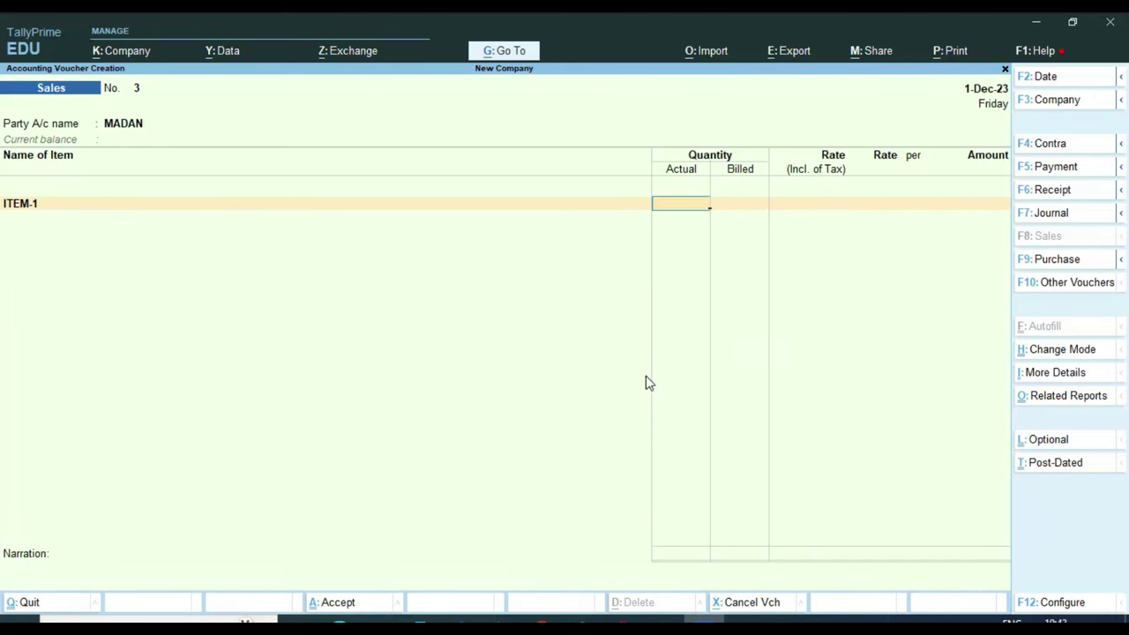
{"action": "key", "text": "Return"}
{"action": "key", "text": "Return"}
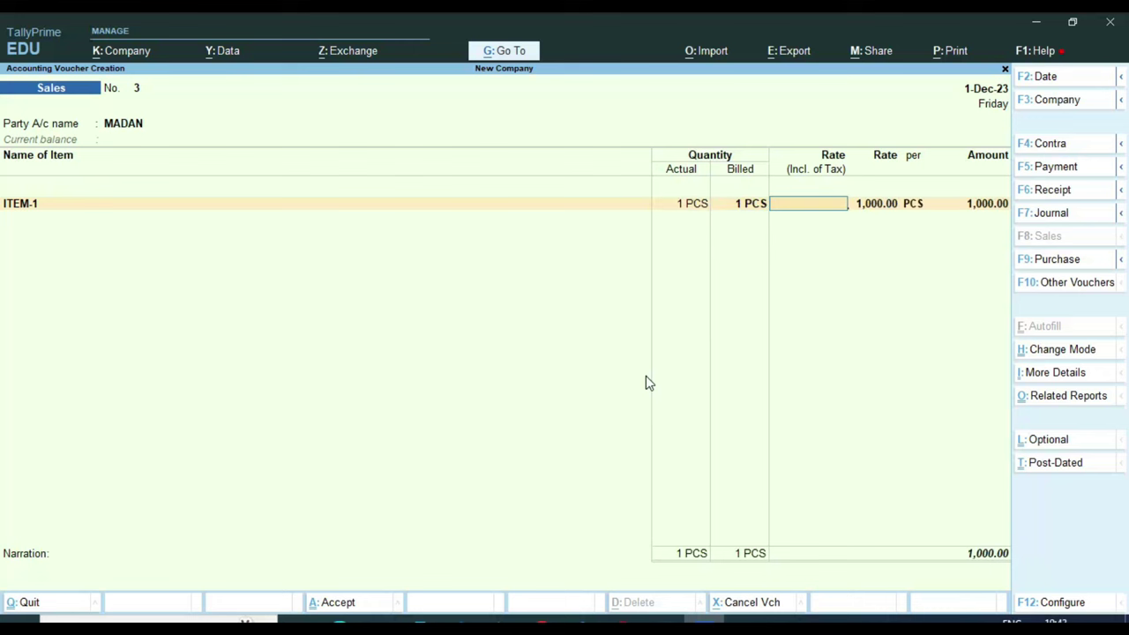
{"action": "key", "text": "Return"}
{"action": "key", "text": "Return"}
{"action": "key", "text": "Return"}
{"action": "key", "text": "Return"}
{"action": "key", "text": "Return"}
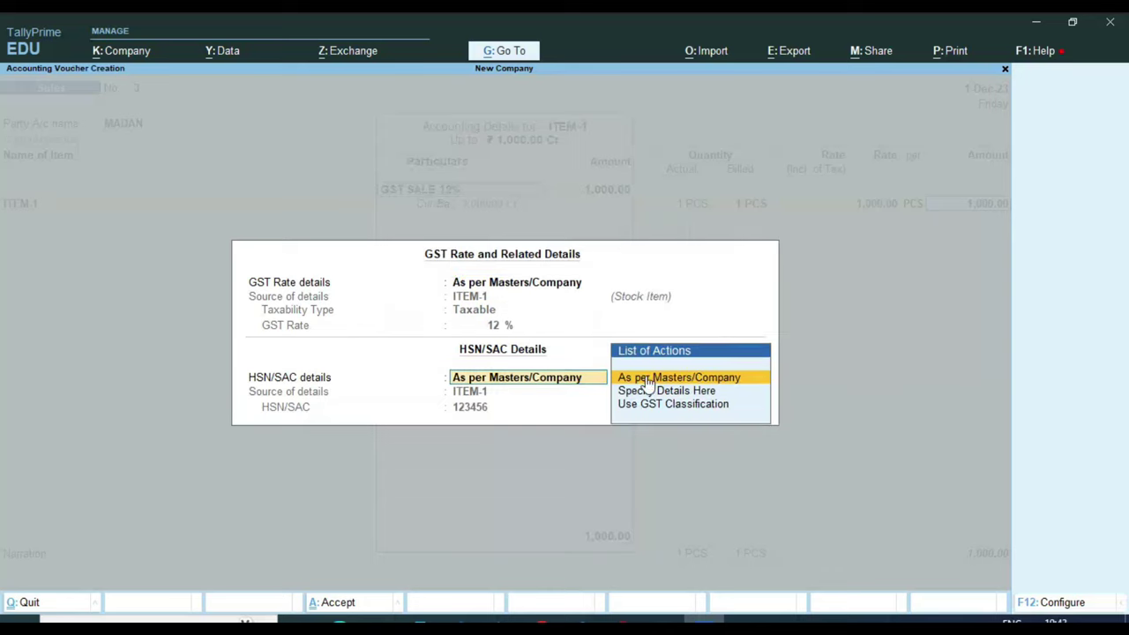
Step: Add CGST TAX and SGST TAX lines of 60.00 each and save the voucher
{"action": "key", "text": "Return"}
{"action": "key", "text": "Return"}
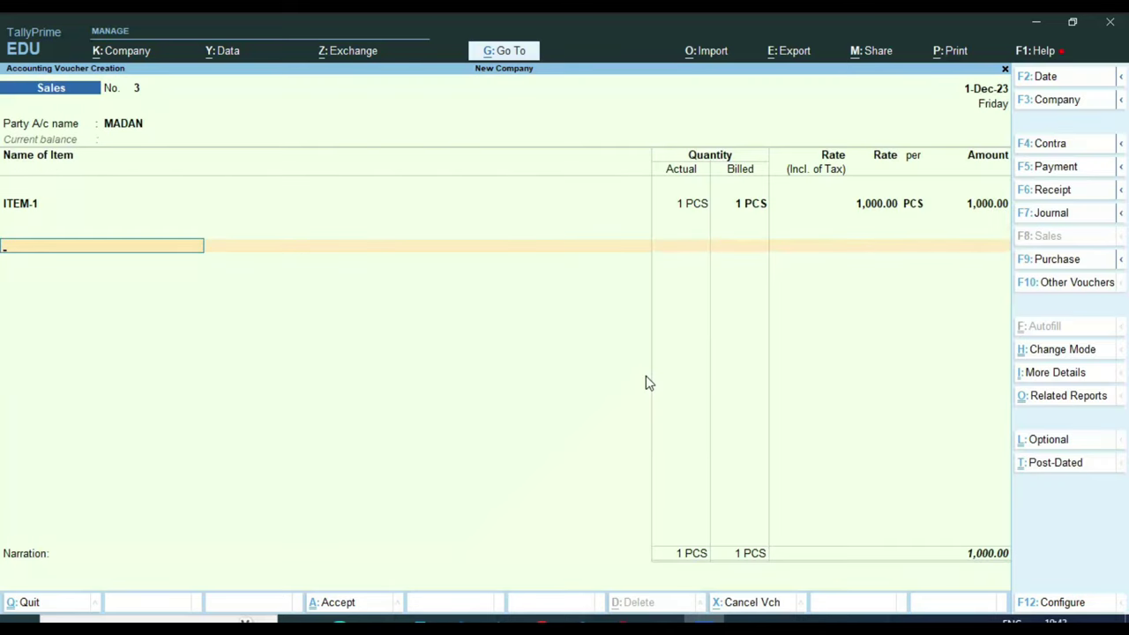
{"action": "type", "text": "cgs"}
{"action": "key", "text": "Return"}
{"action": "key", "text": "Return"}
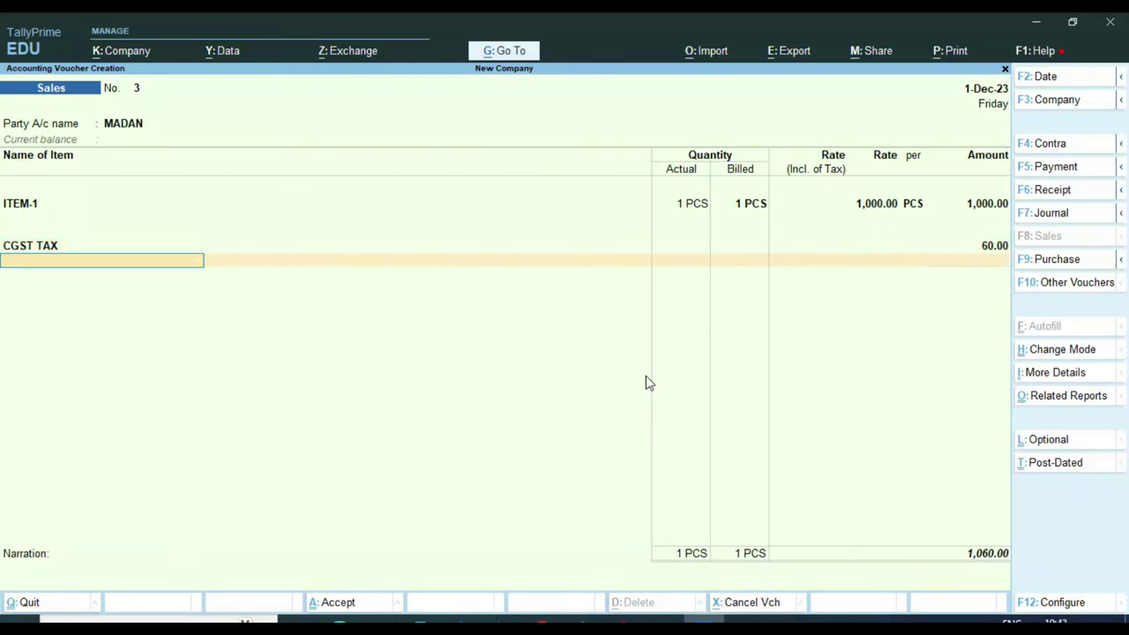
{"action": "type", "text": "sg"}
{"action": "key", "text": "Return"}
{"action": "key", "text": "Return"}
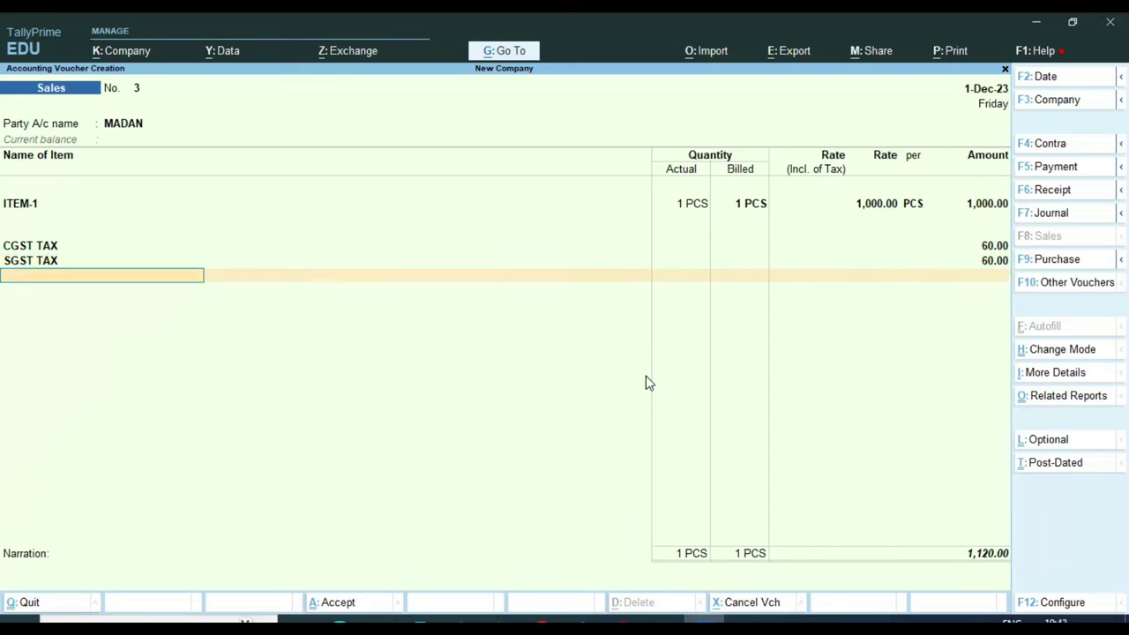
{"action": "key", "text": "Return"}
{"action": "key", "text": "Return"}
{"action": "key", "text": "Return"}
{"action": "key", "text": "Return"}
{"action": "key", "text": "Return"}
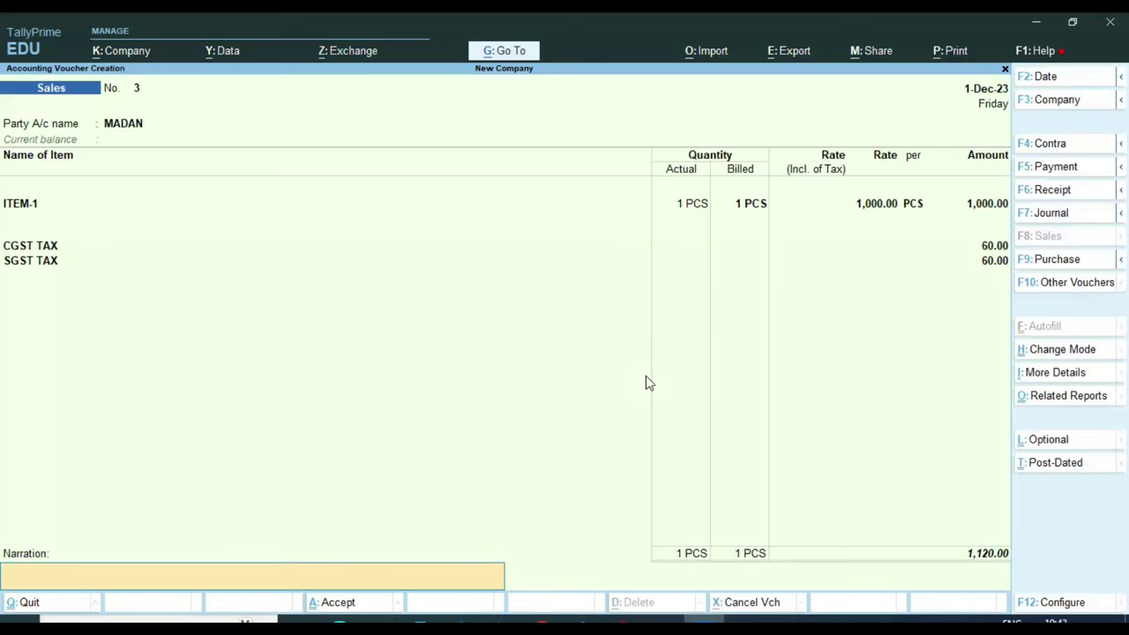
{"action": "key", "text": "Return"}
{"action": "key", "text": "Return"}
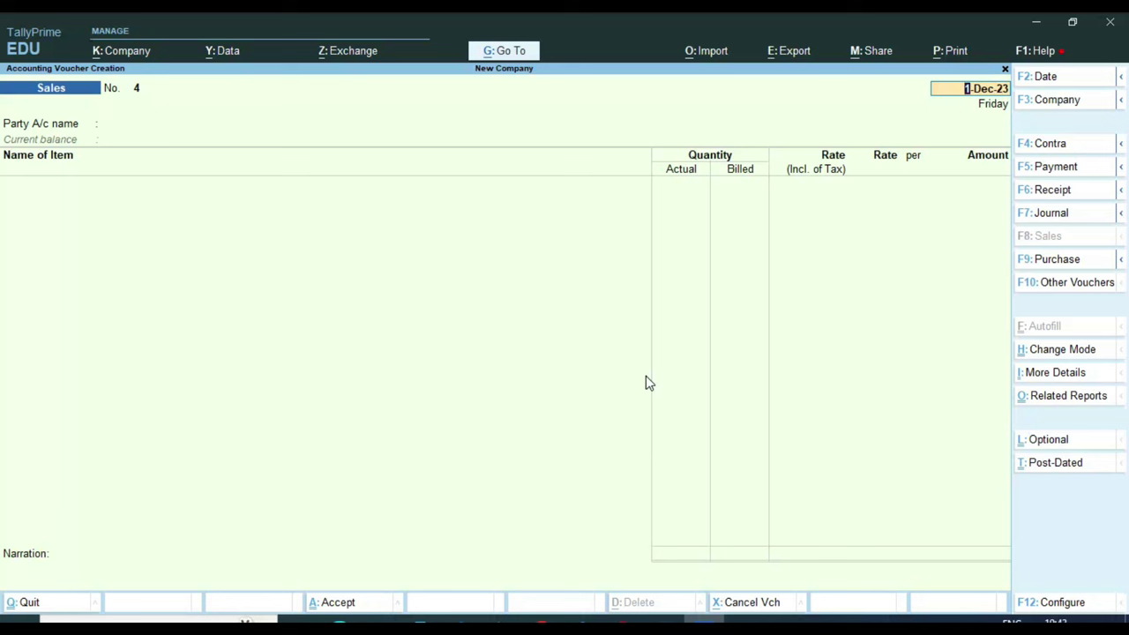
Step: Reopen Sales voucher No. 3 and preview its Tax Invoice, zoomed on the empty dispatch fields
{"action": "key", "text": "Page_Up"}
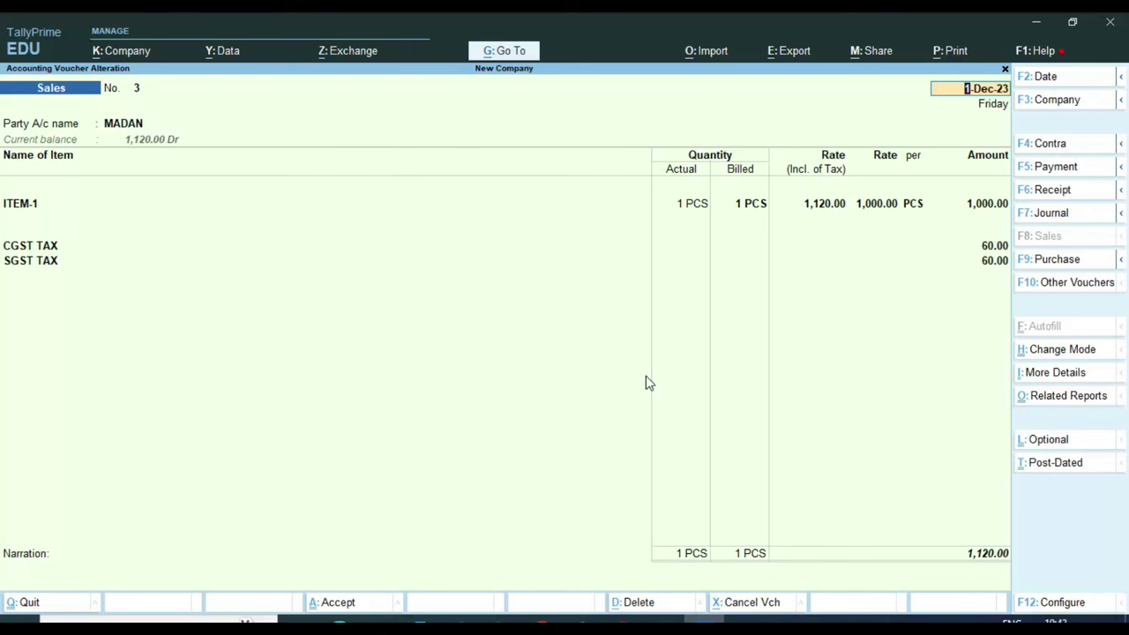
{"action": "key", "text": "ctrl"}
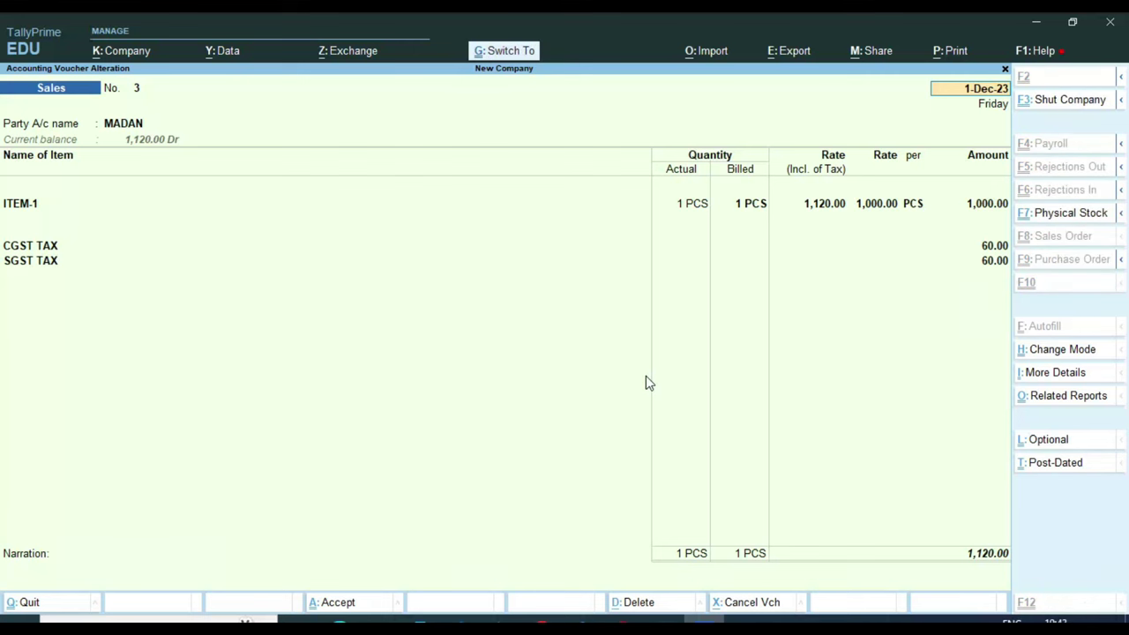
{"action": "key", "text": "ctrl+p"}
{"action": "key", "text": "i"}
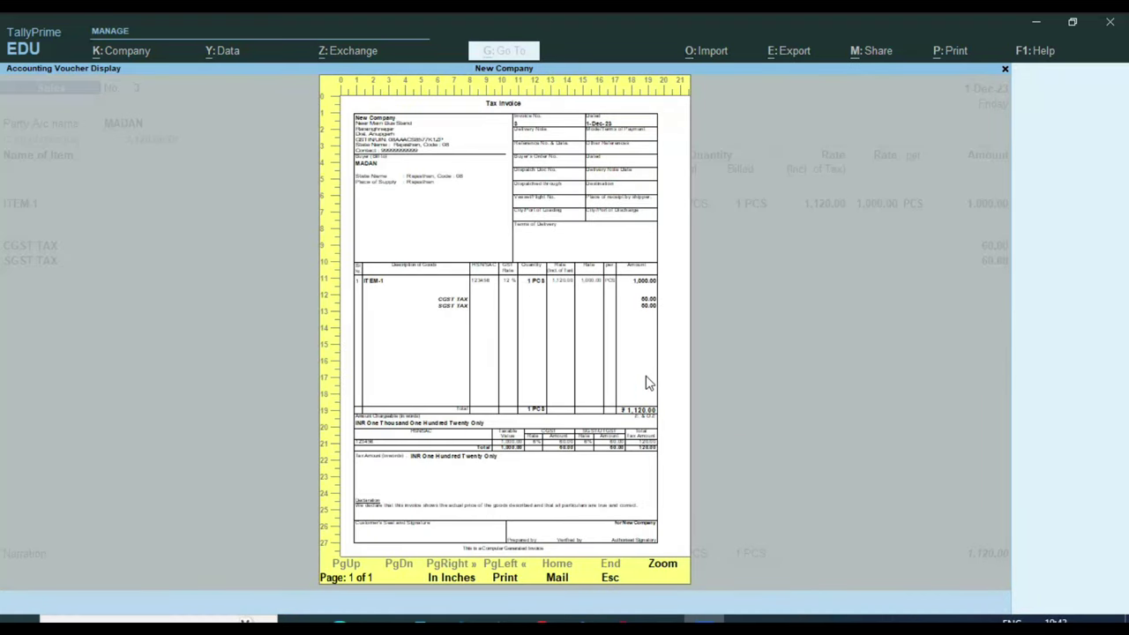
{"action": "key", "text": "alt+z"}
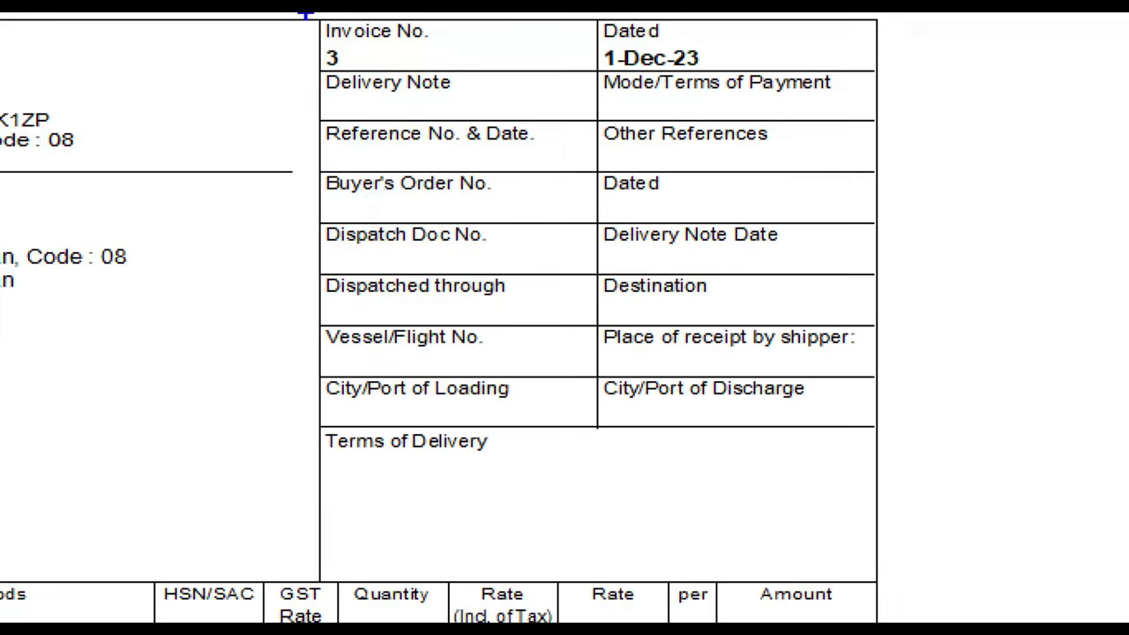
Step: Compare the preview against Sales_2.pdf in Edge, then return to the voucher for alteration
{"action": "mouse_move", "coordinate": [307, 15]}
{"action": "left_mouse_down"}
{"action": "mouse_move", "coordinate": [479, 441]}
{"action": "mouse_move", "coordinate": [944, 171]}
{"action": "mouse_move", "coordinate": [300, 370]}
{"action": "left_mouse_up"}
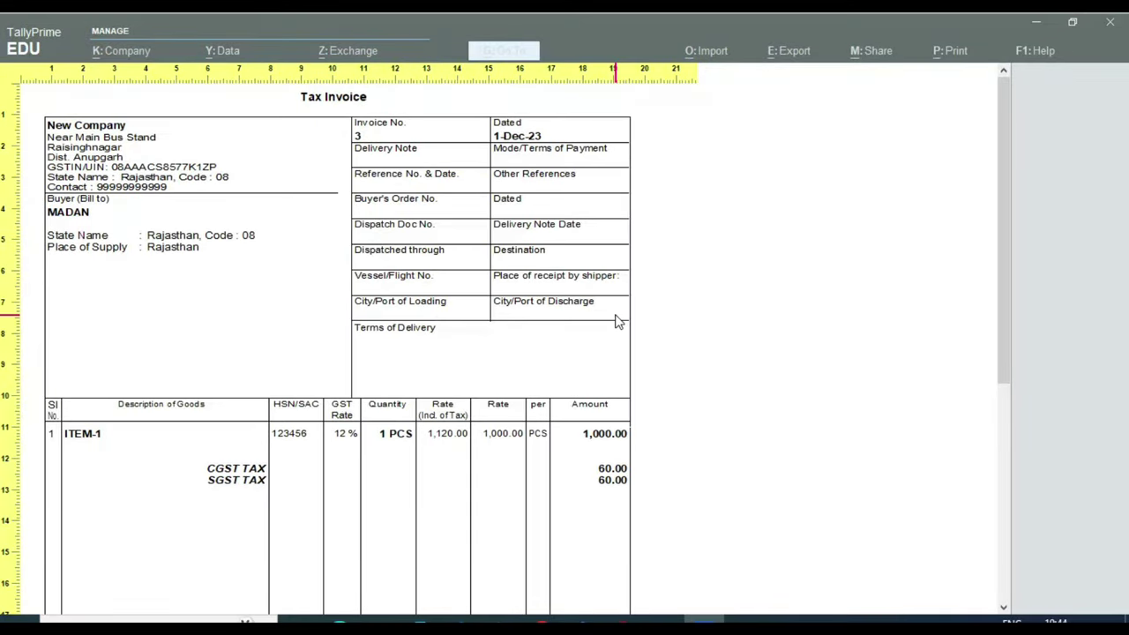
{"action": "key", "text": "alt+Tab"}
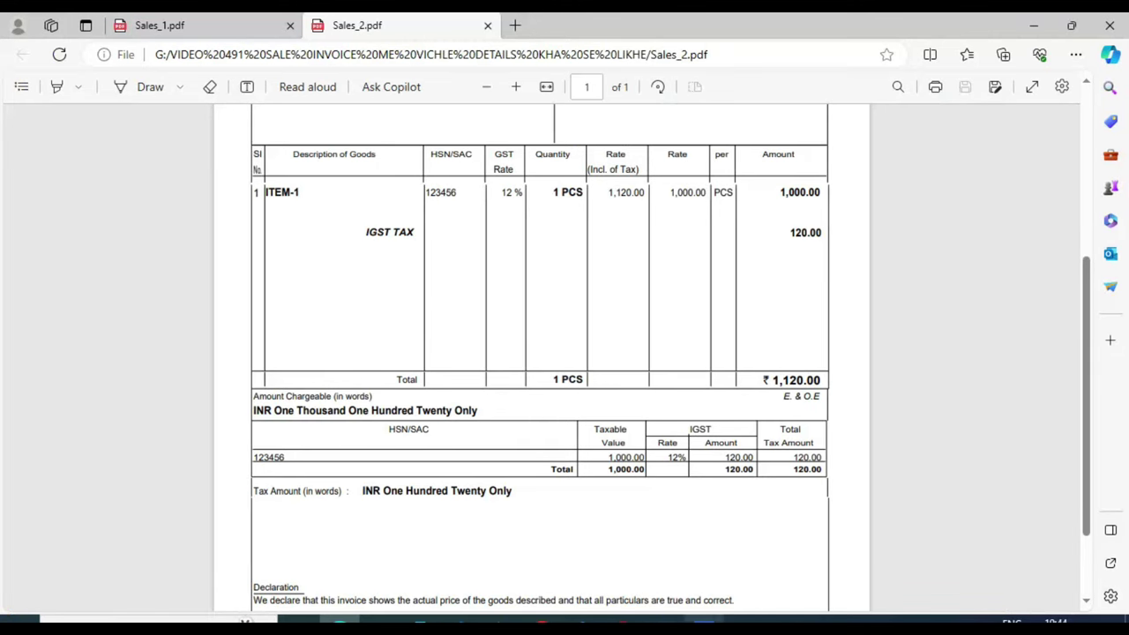
{"action": "key", "text": "alt+Tab"}
{"action": "key", "text": "Escape"}
{"action": "key", "text": "Escape"}
{"action": "key", "text": "Escape"}
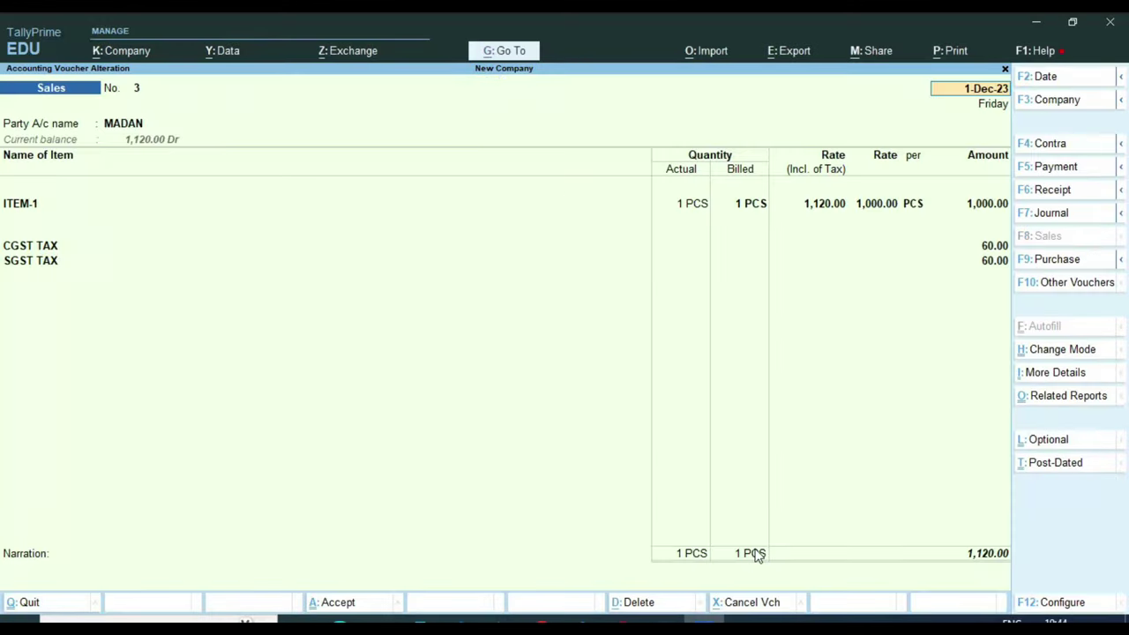
{"action": "key", "text": "Escape"}
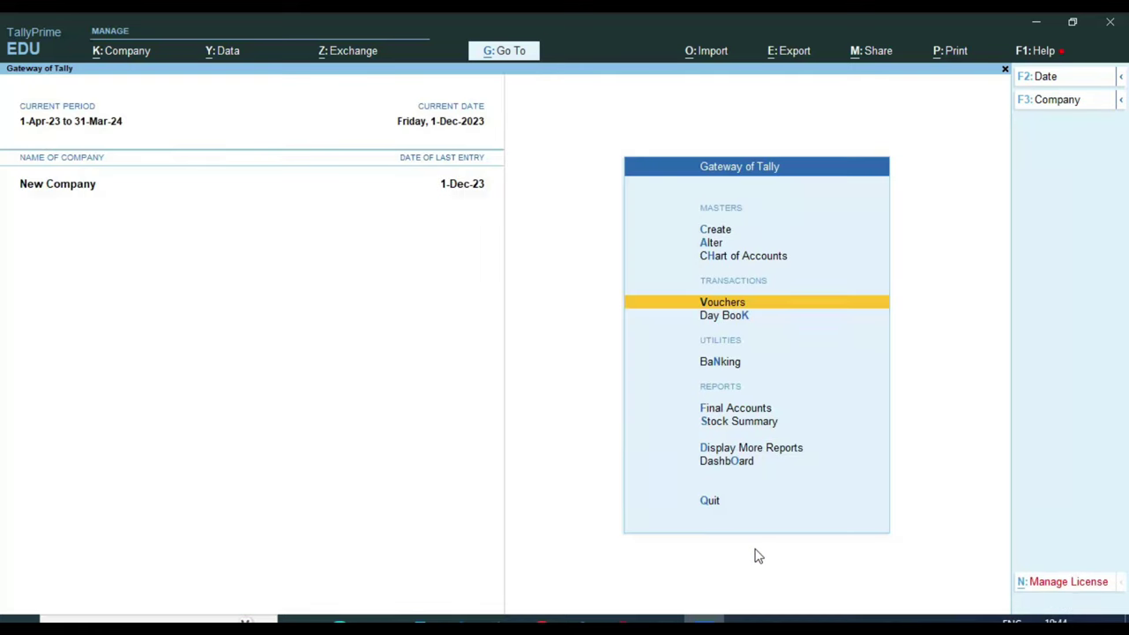
Step: Start Sales voucher No. 4 with a new customer ledger under Sundry Debtors, registered Unregistered/Consumer
{"action": "key", "text": "Return"}
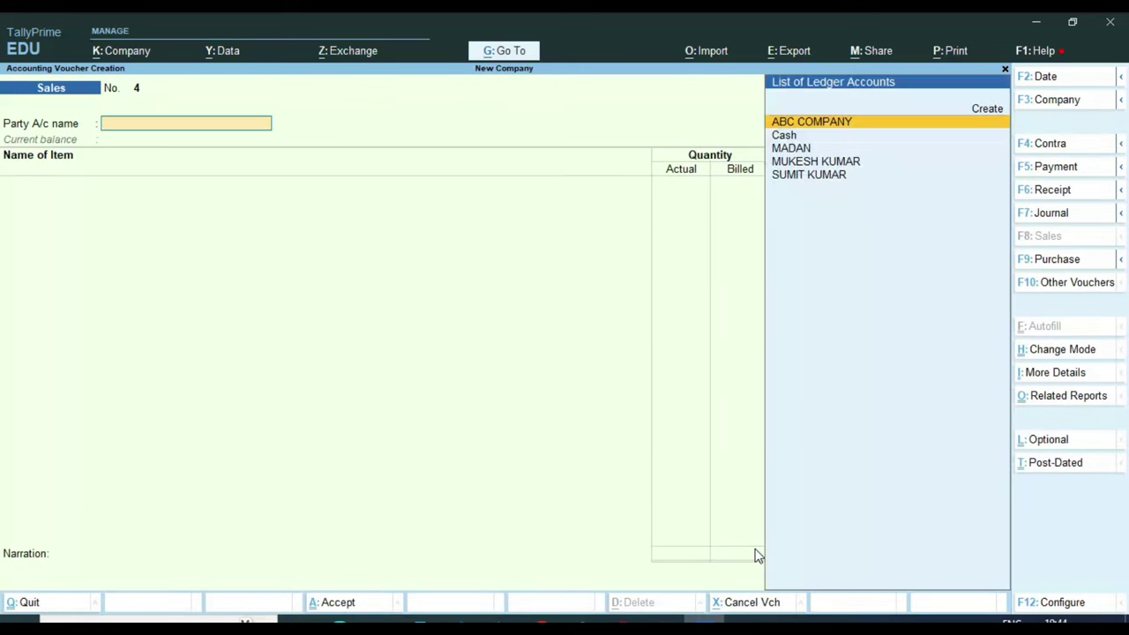
{"action": "key", "text": "ctrl"}
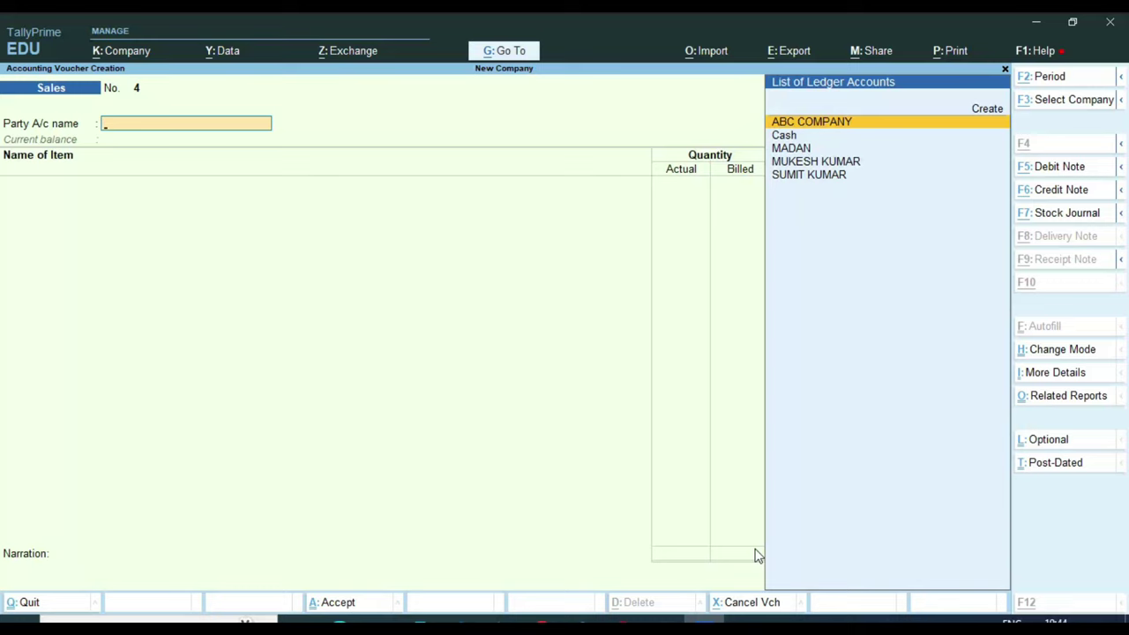
{"action": "key", "text": "alt+c"}
{"action": "key", "text": "Return"}
{"action": "key", "text": "Return"}
{"action": "key", "text": "Return"}
{"action": "key", "text": "Return"}
{"action": "key", "text": "Return"}
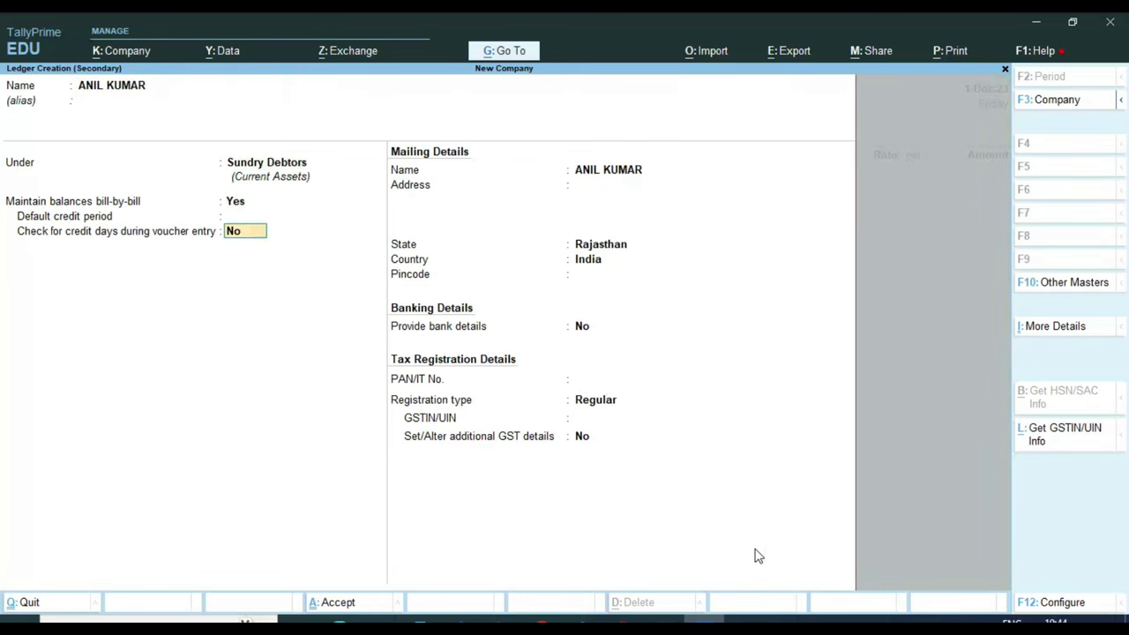
{"action": "key", "text": "Return"}
{"action": "key", "text": "Return"}
{"action": "key", "text": "Return"}
{"action": "key", "text": "Return"}
{"action": "key", "text": "Return"}
{"action": "key", "text": "Return"}
{"action": "key", "text": "Return"}
{"action": "key", "text": "Return"}
{"action": "key", "text": "Down"}
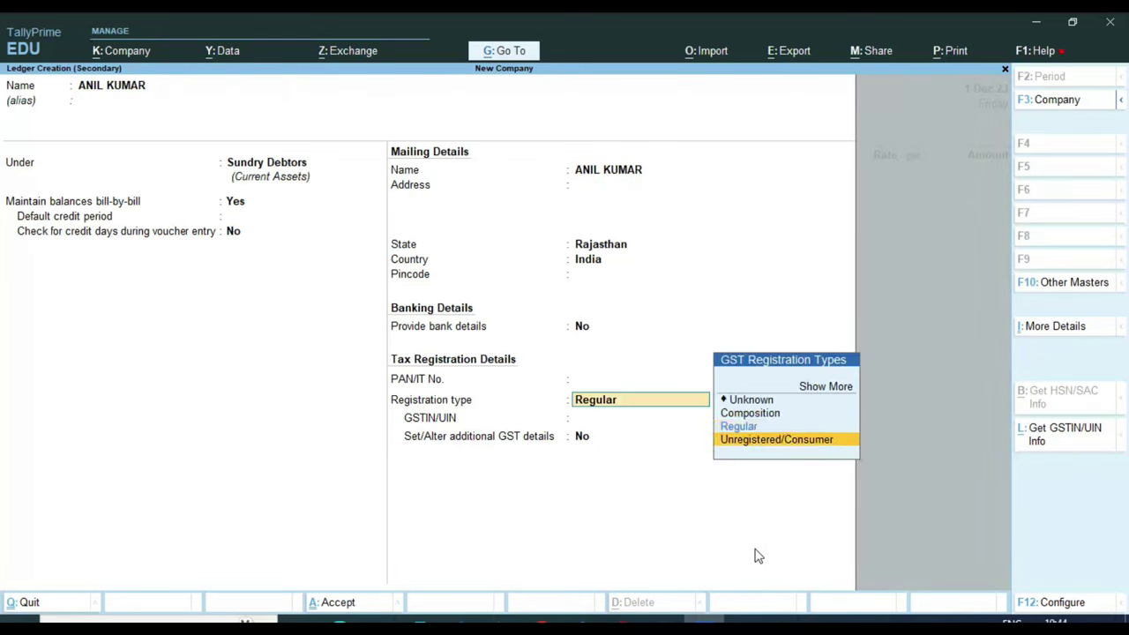
{"action": "key", "text": "Return"}
{"action": "key", "text": "Return"}
{"action": "key", "text": "Return"}
{"action": "key", "text": "Return"}
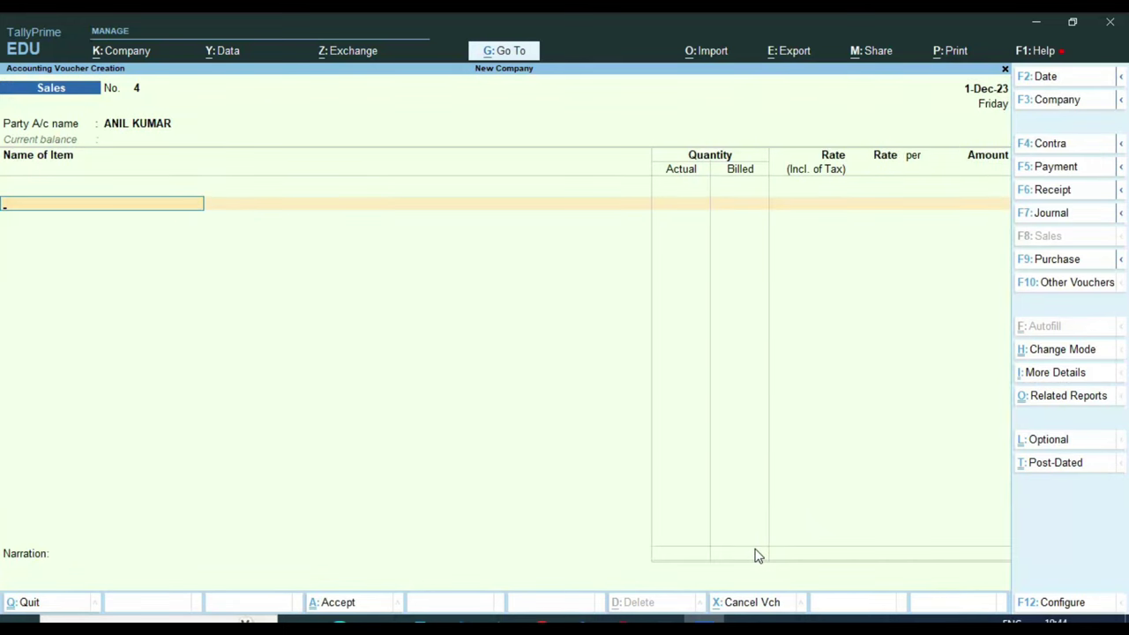
Step: Return to the Party A/c name field and open the F12 Voucher Configuration for Sales voucher No. 4
{"action": "key", "text": "BackSpace"}
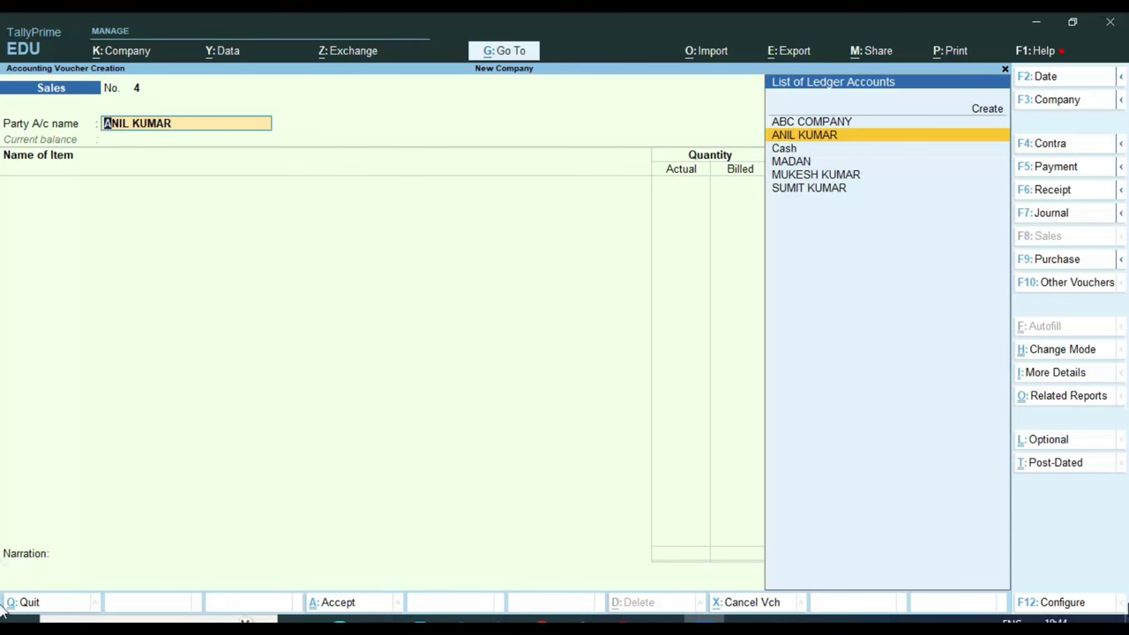
{"action": "key", "text": "F12"}
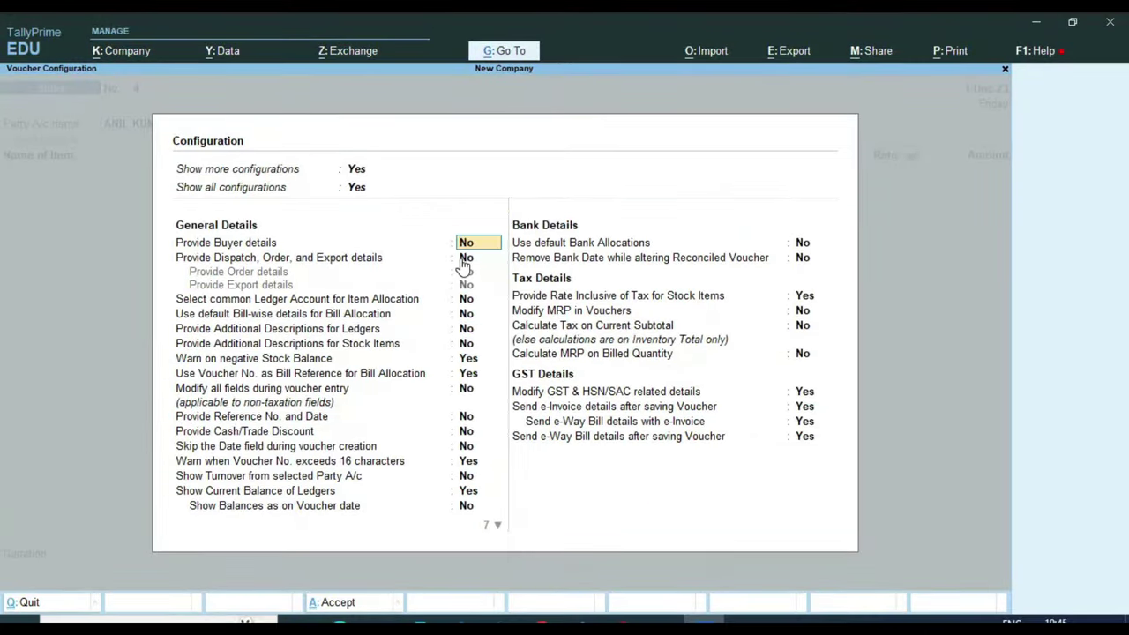
Step: Set Buyer details, Dispatch/Order/Export details and Order details to Yes, leaving Export details No, and save
{"action": "type", "text": "y"}
{"action": "key", "text": "Return"}
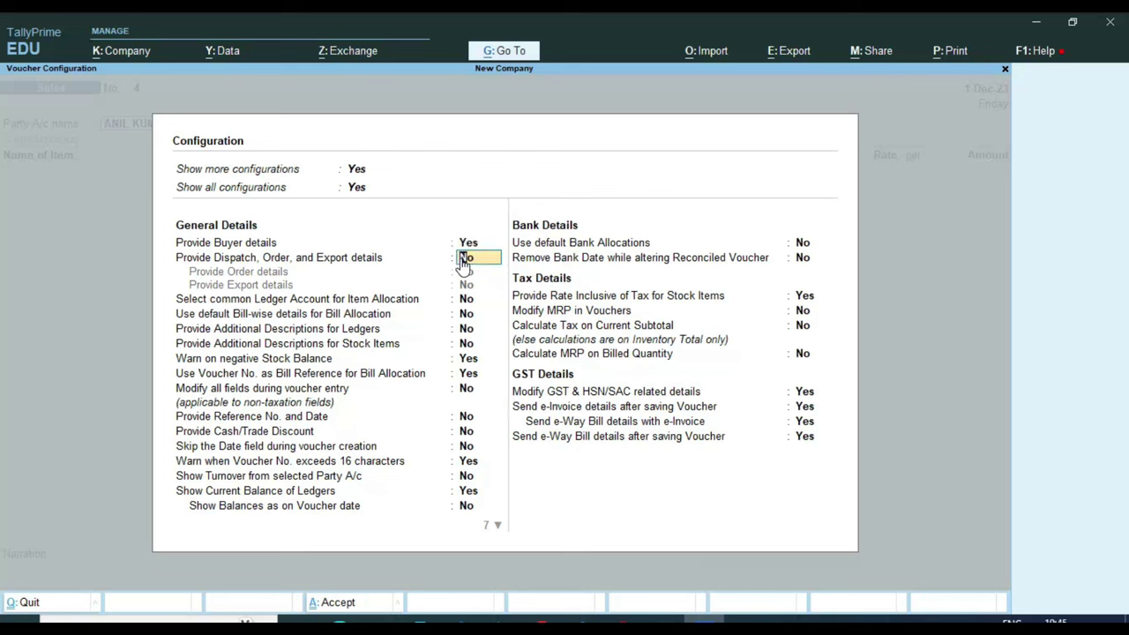
{"action": "type", "text": "y"}
{"action": "key", "text": "Return"}
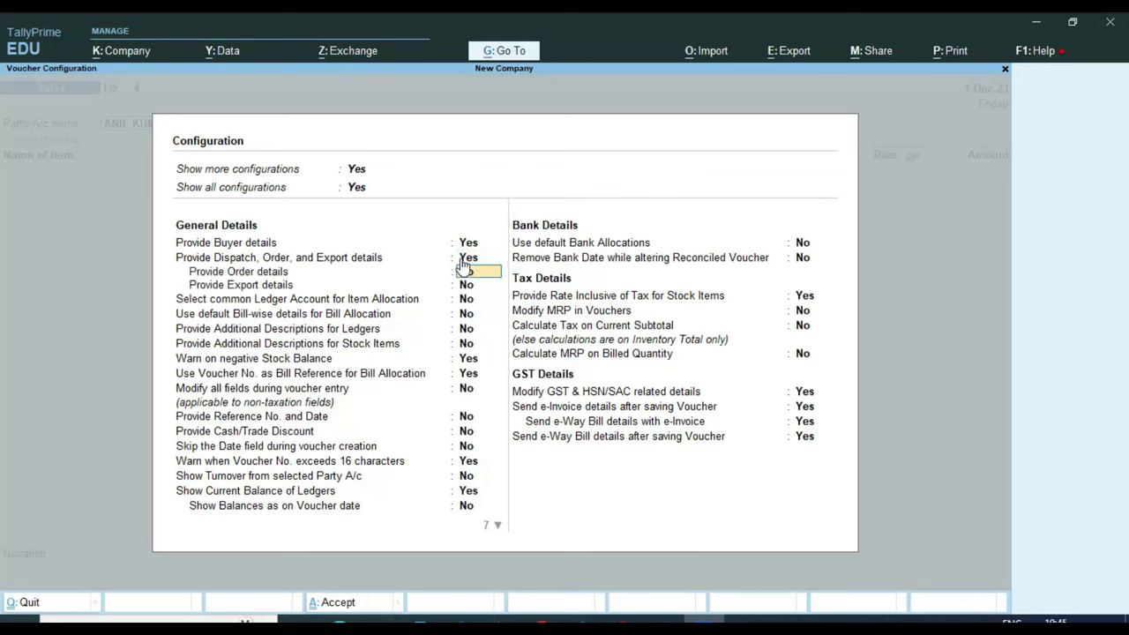
{"action": "type", "text": "y"}
{"action": "key", "text": "Return"}
{"action": "key", "text": "ctrl"}
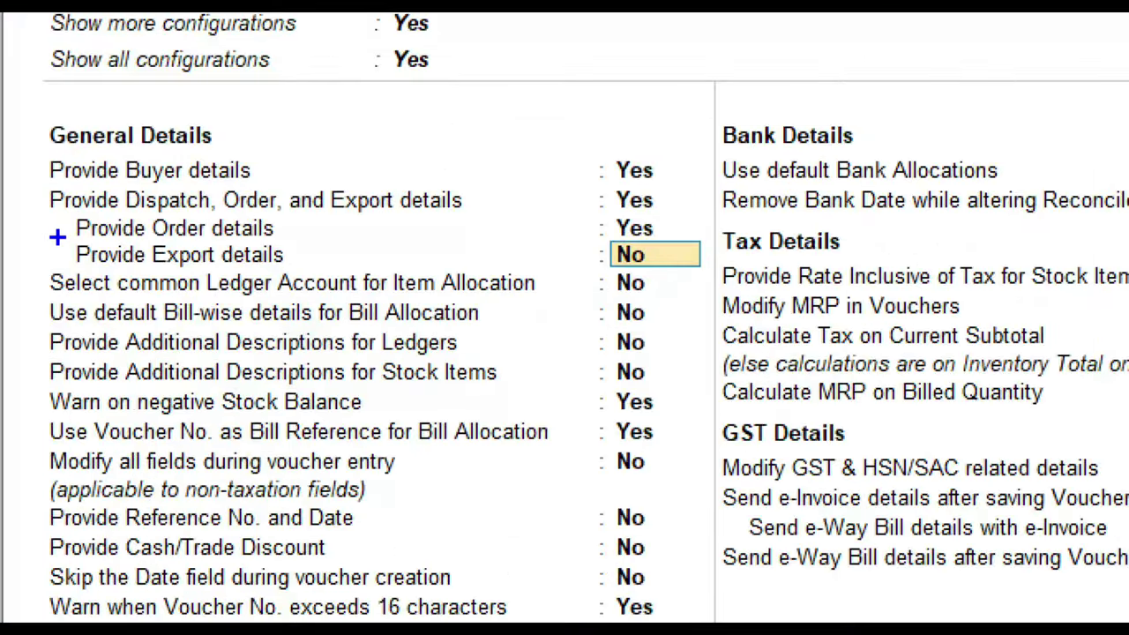
{"action": "mouse_move", "coordinate": [55, 235]}
{"action": "left_mouse_down"}
{"action": "mouse_move", "coordinate": [78, 262]}
{"action": "mouse_move", "coordinate": [704, 272]}
{"action": "left_mouse_up"}
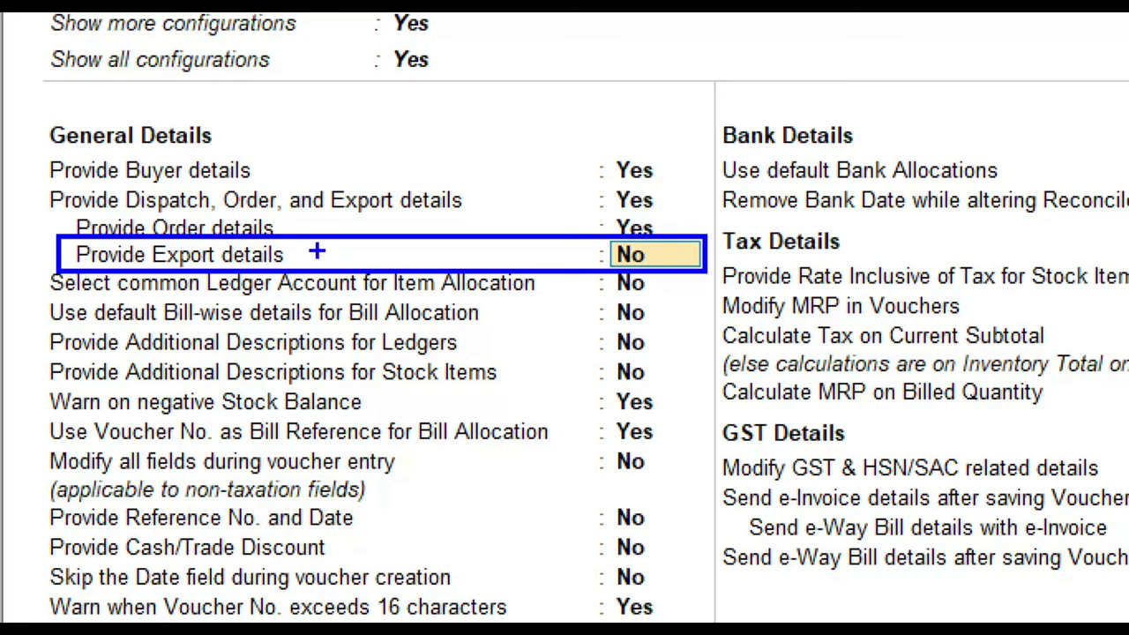
{"action": "mouse_move", "coordinate": [301, 233]}
{"action": "left_mouse_down"}
{"action": "mouse_move", "coordinate": [113, 231]}
{"action": "mouse_move", "coordinate": [278, 262]}
{"action": "mouse_move", "coordinate": [155, 217]}
{"action": "left_mouse_up"}
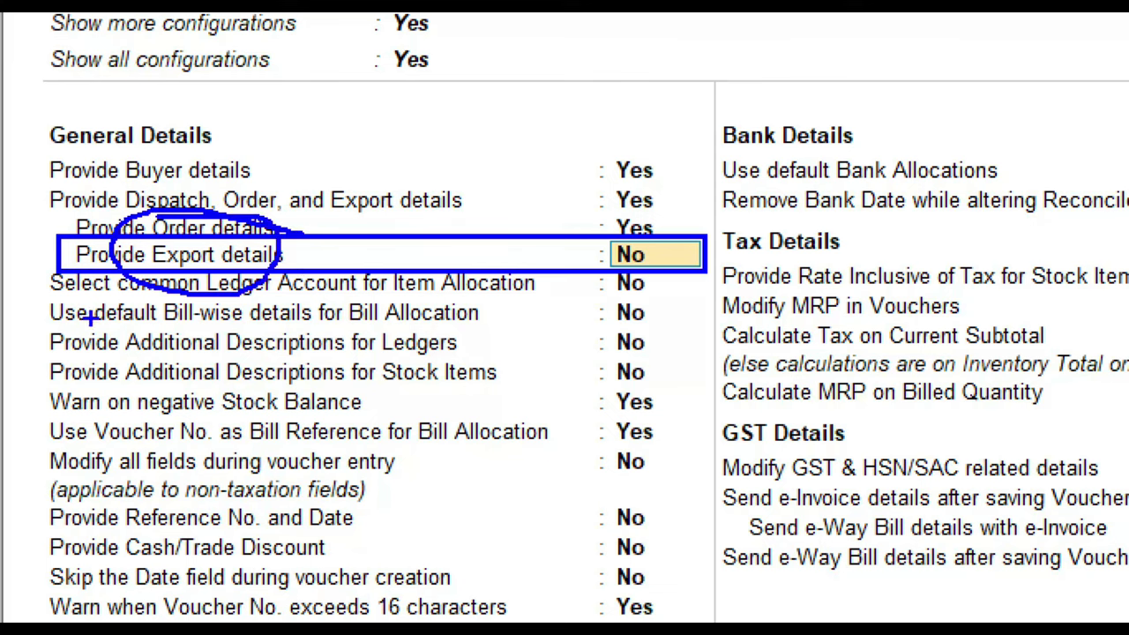
{"action": "key", "text": "Escape"}
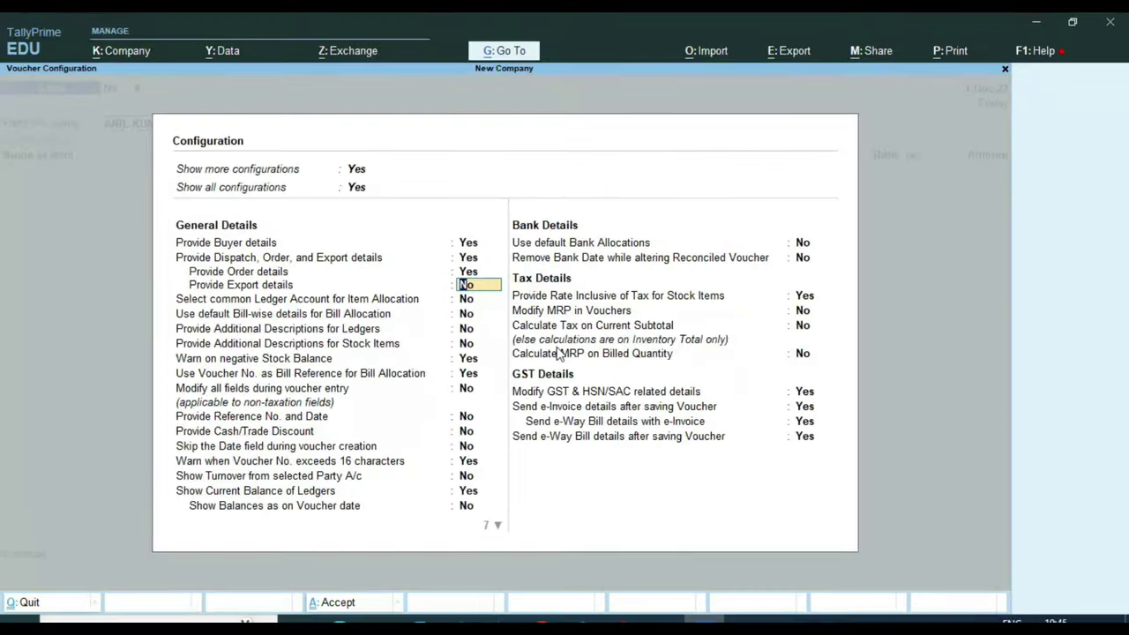
{"action": "key", "text": "ctrl+a"}
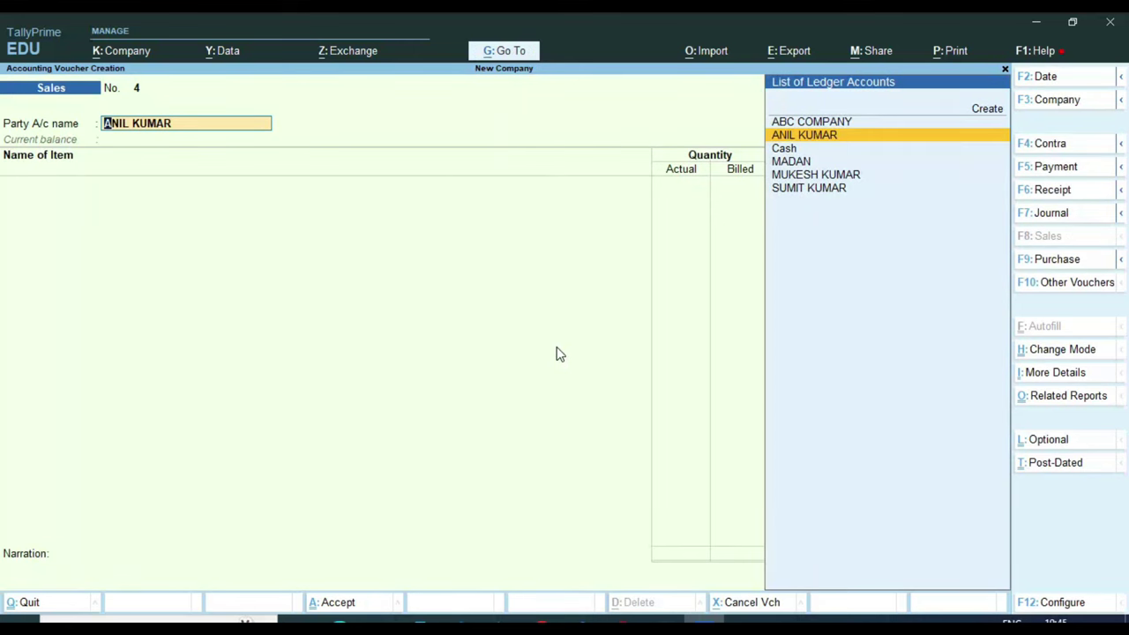
Step: Open Party Details and record delivery note 9111, note date 1-Dec-23, and dispatch doc No. 4
{"action": "key", "text": "Return"}
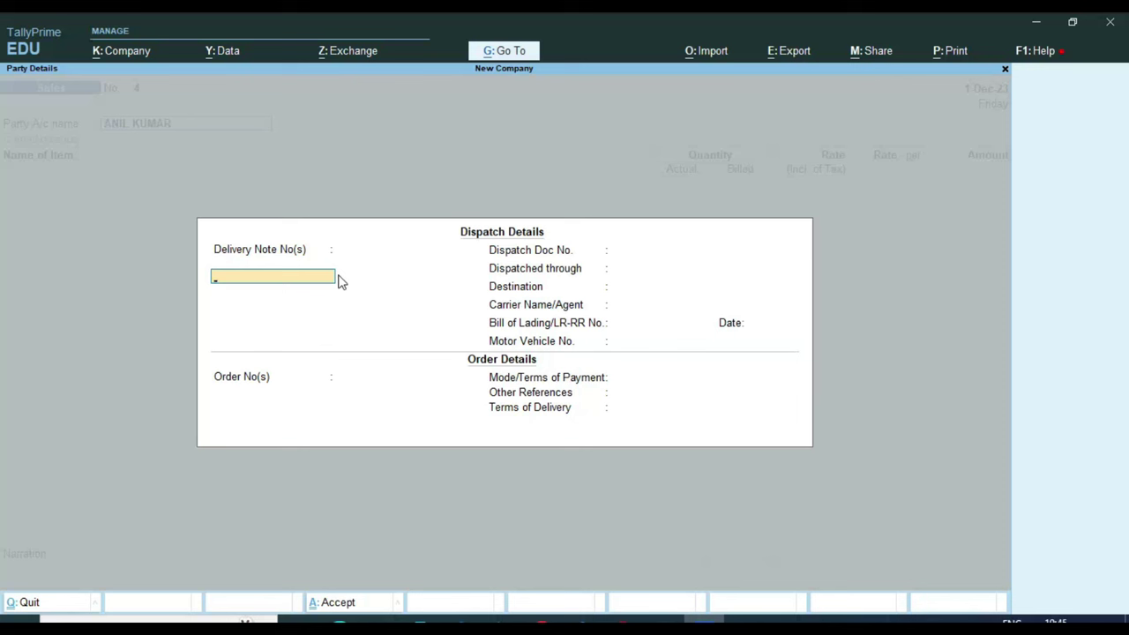
{"action": "type", "text": "9111"}
{"action": "key", "text": "Return"}
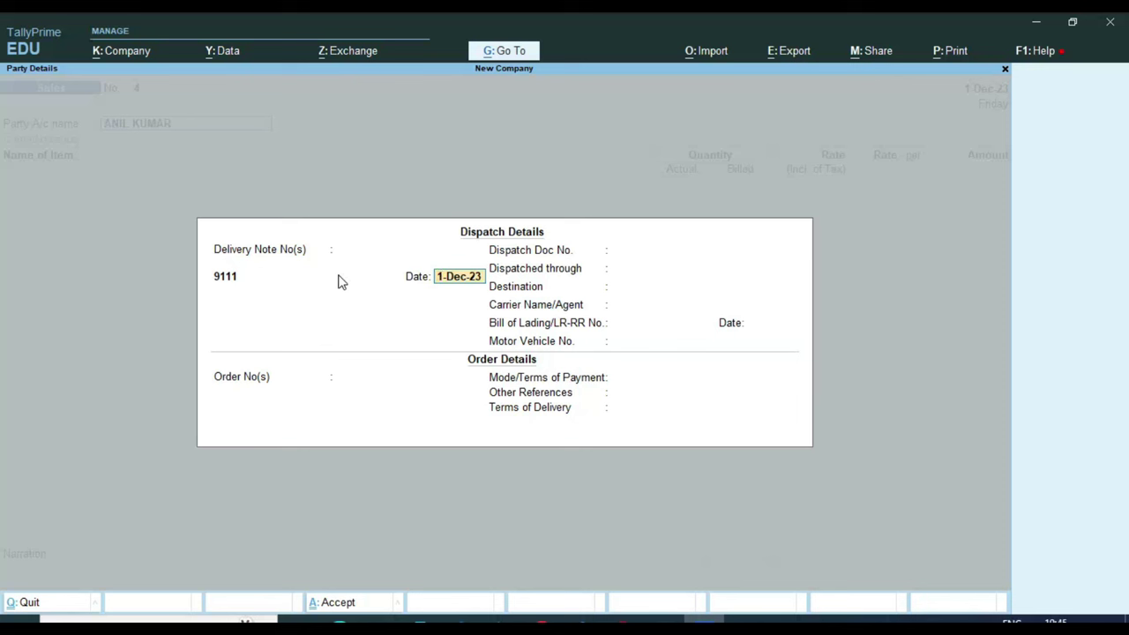
{"action": "key", "text": "Return"}
{"action": "key", "text": "Return"}
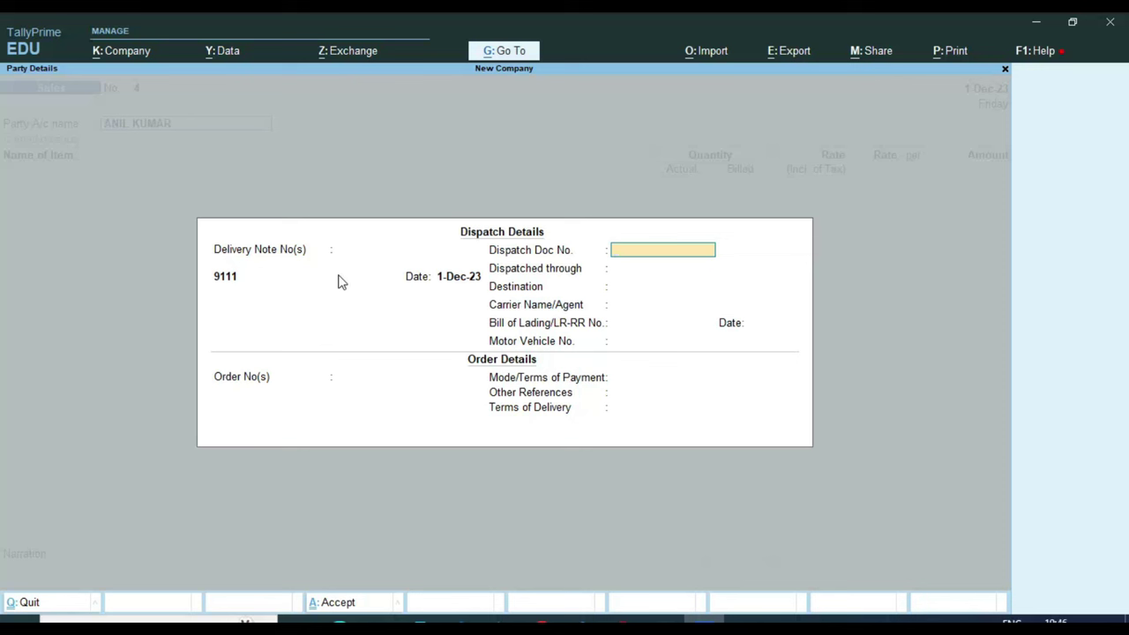
{"action": "type", "text": "4"}
{"action": "key", "text": "Return"}
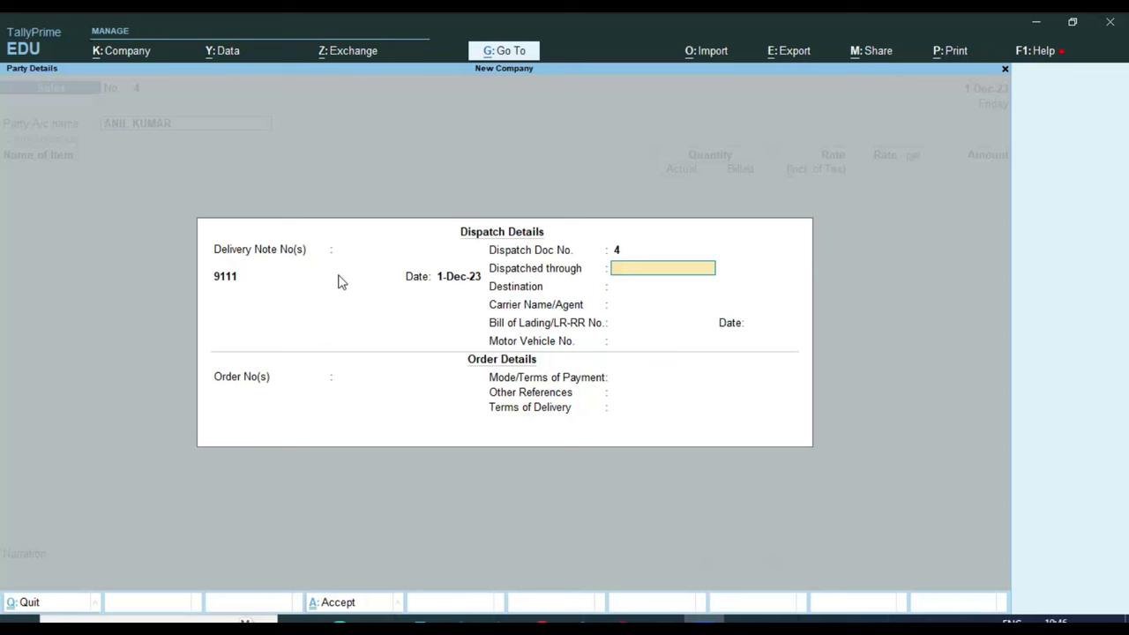